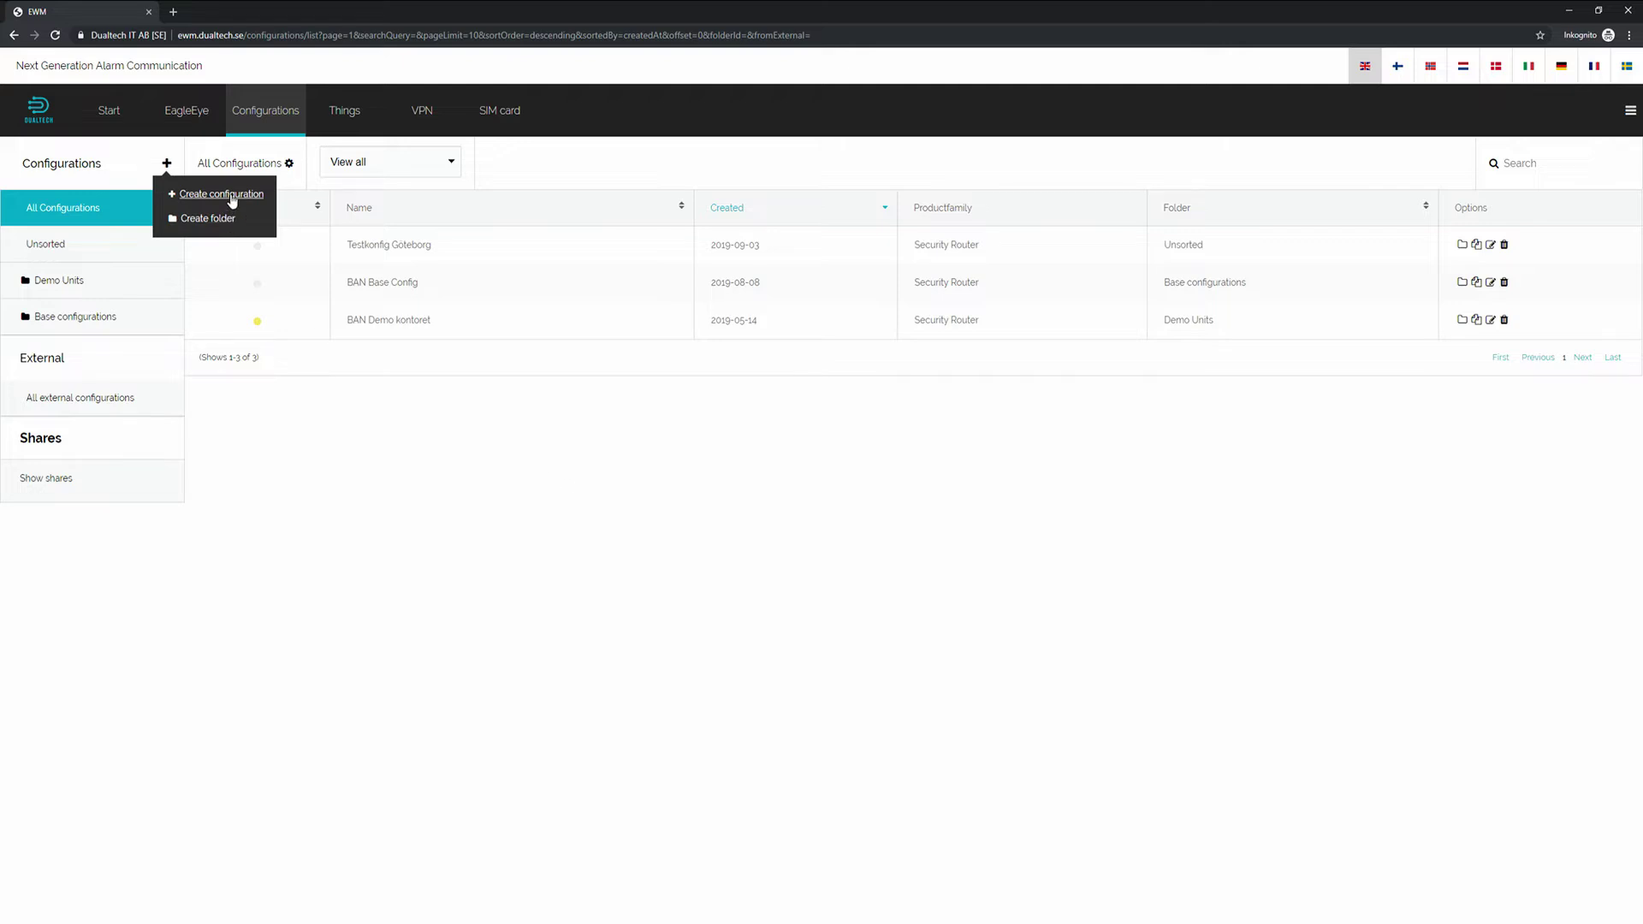
Create a new configuration for the Pangea/Nena Series product family.
left_click(232, 200)
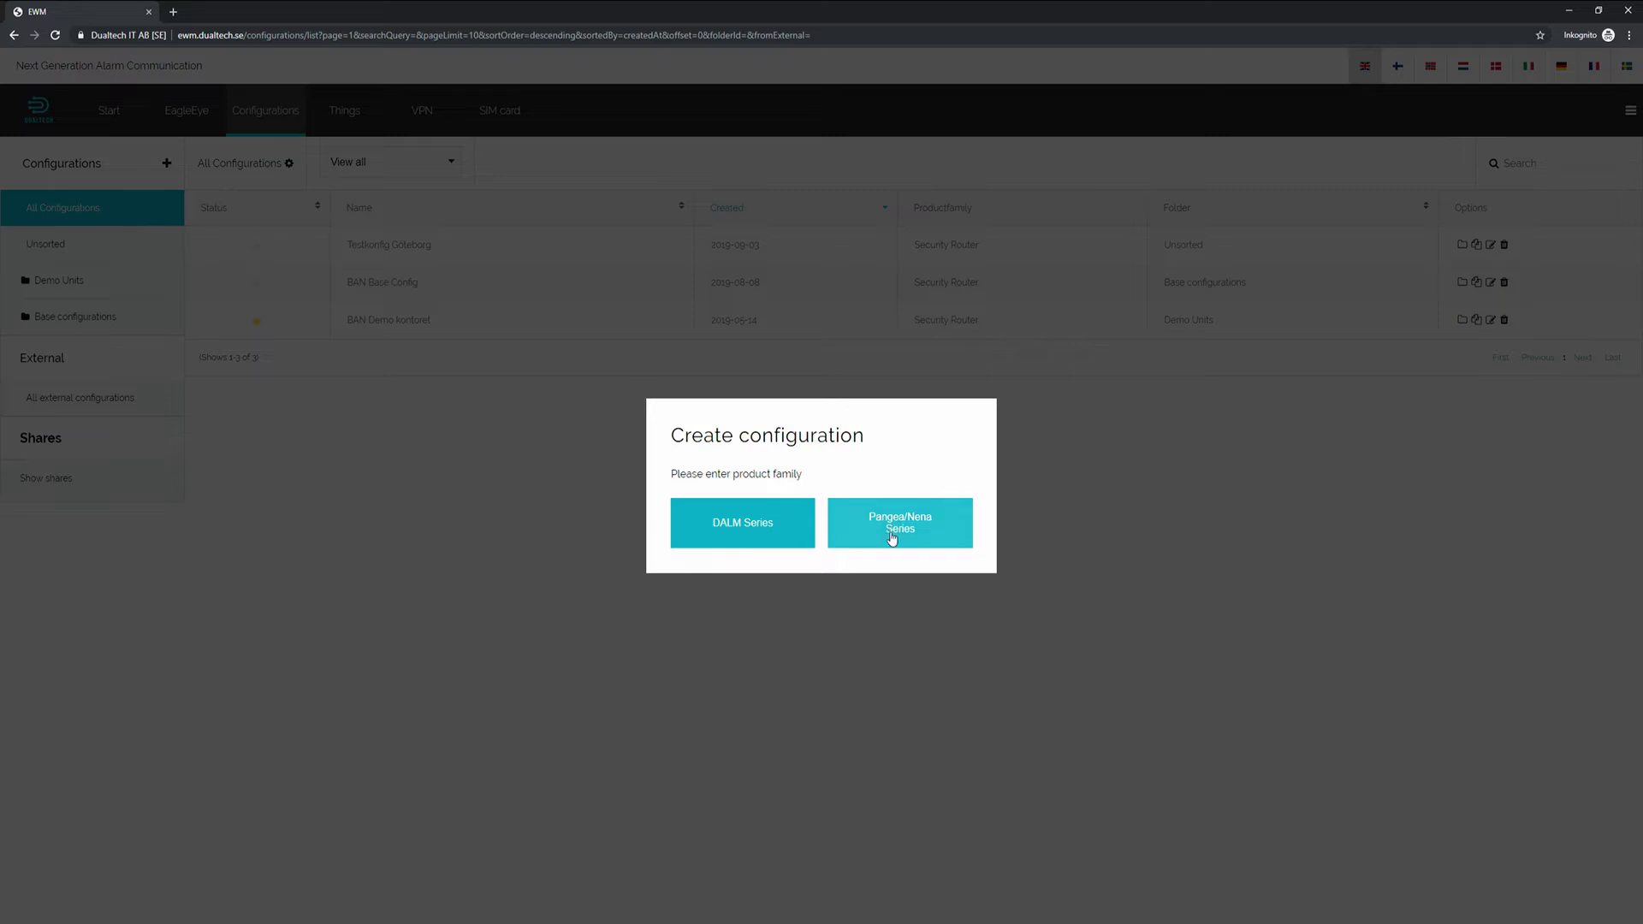
left_click(893, 538)
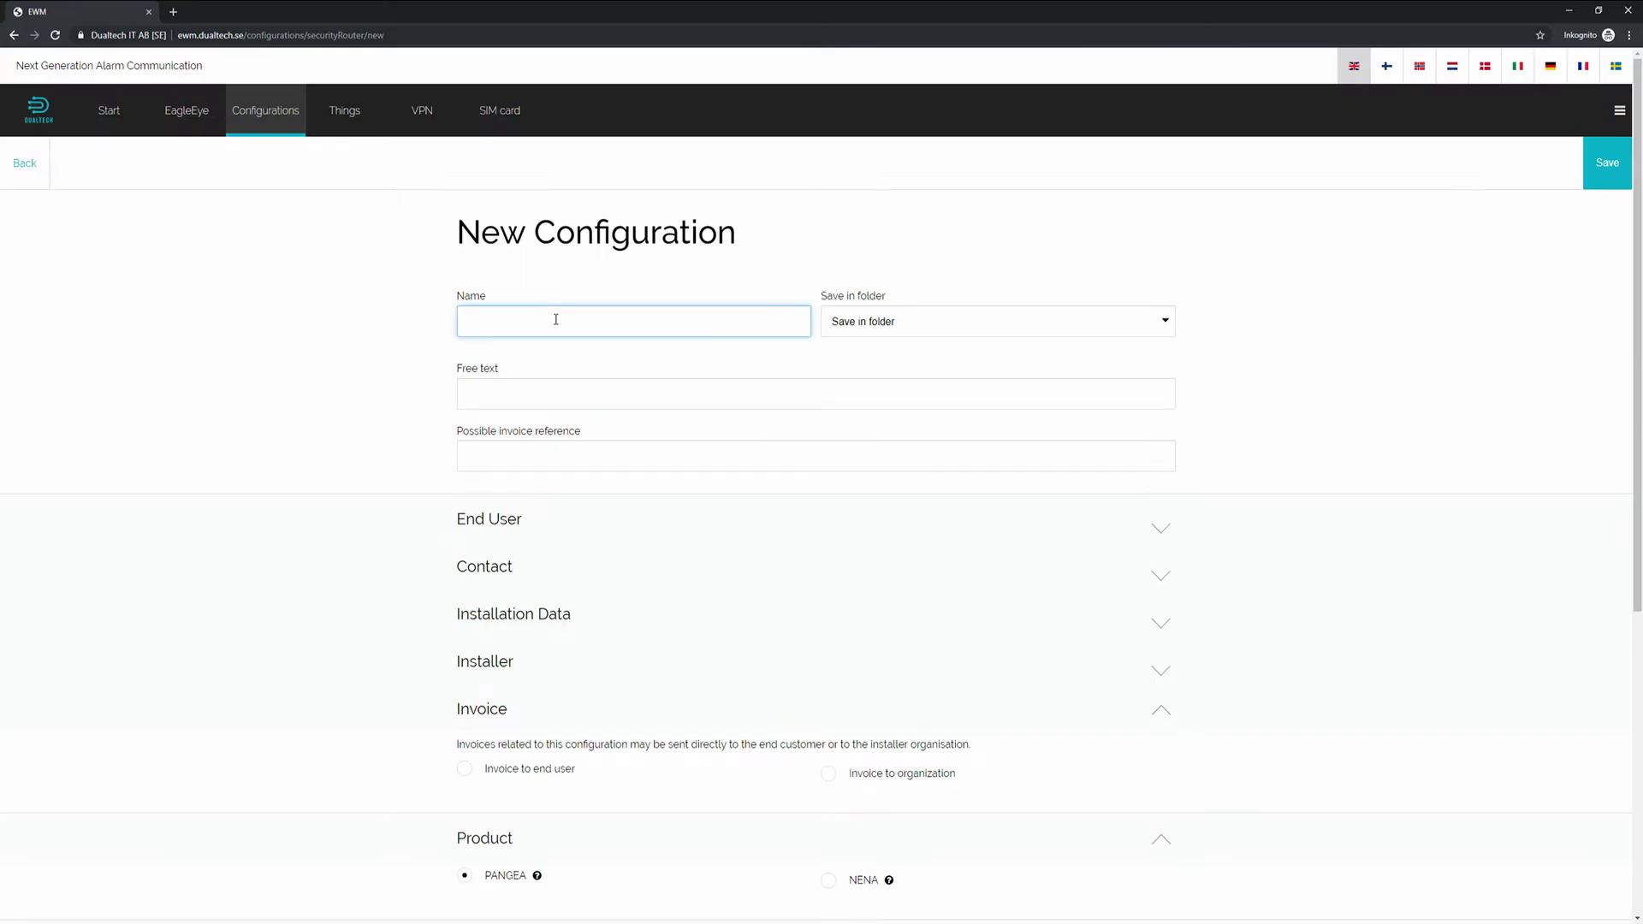
Name the configuration 'Test configuration Gothenburg' and enter CCTV as its free text.
type("Test configuration Gothenburg")
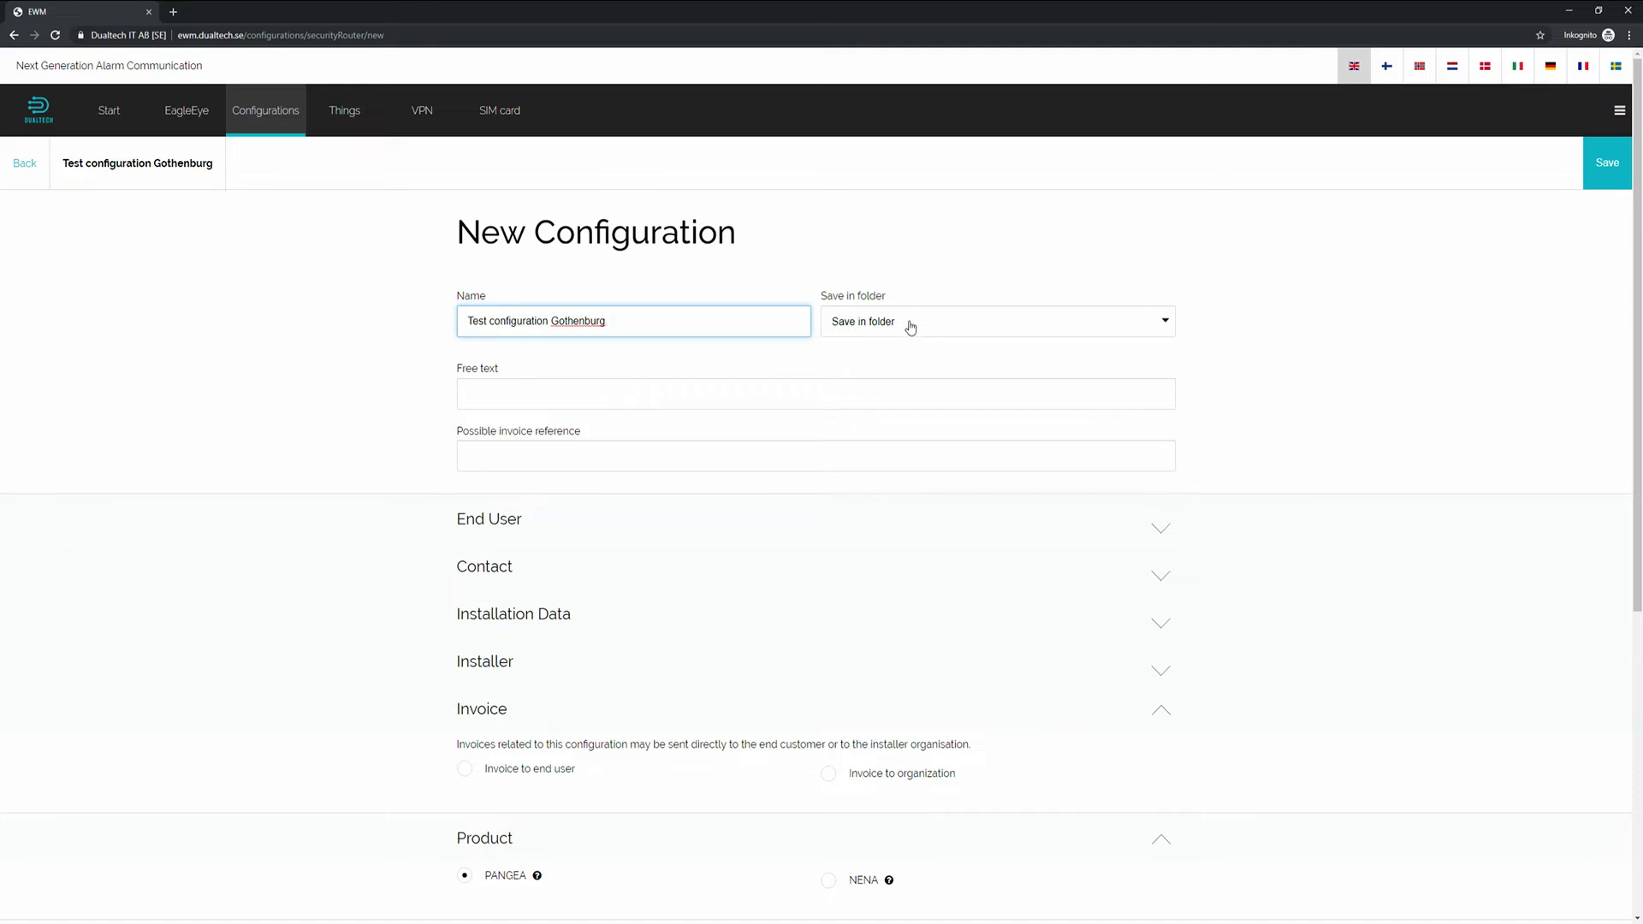
left_click(521, 392)
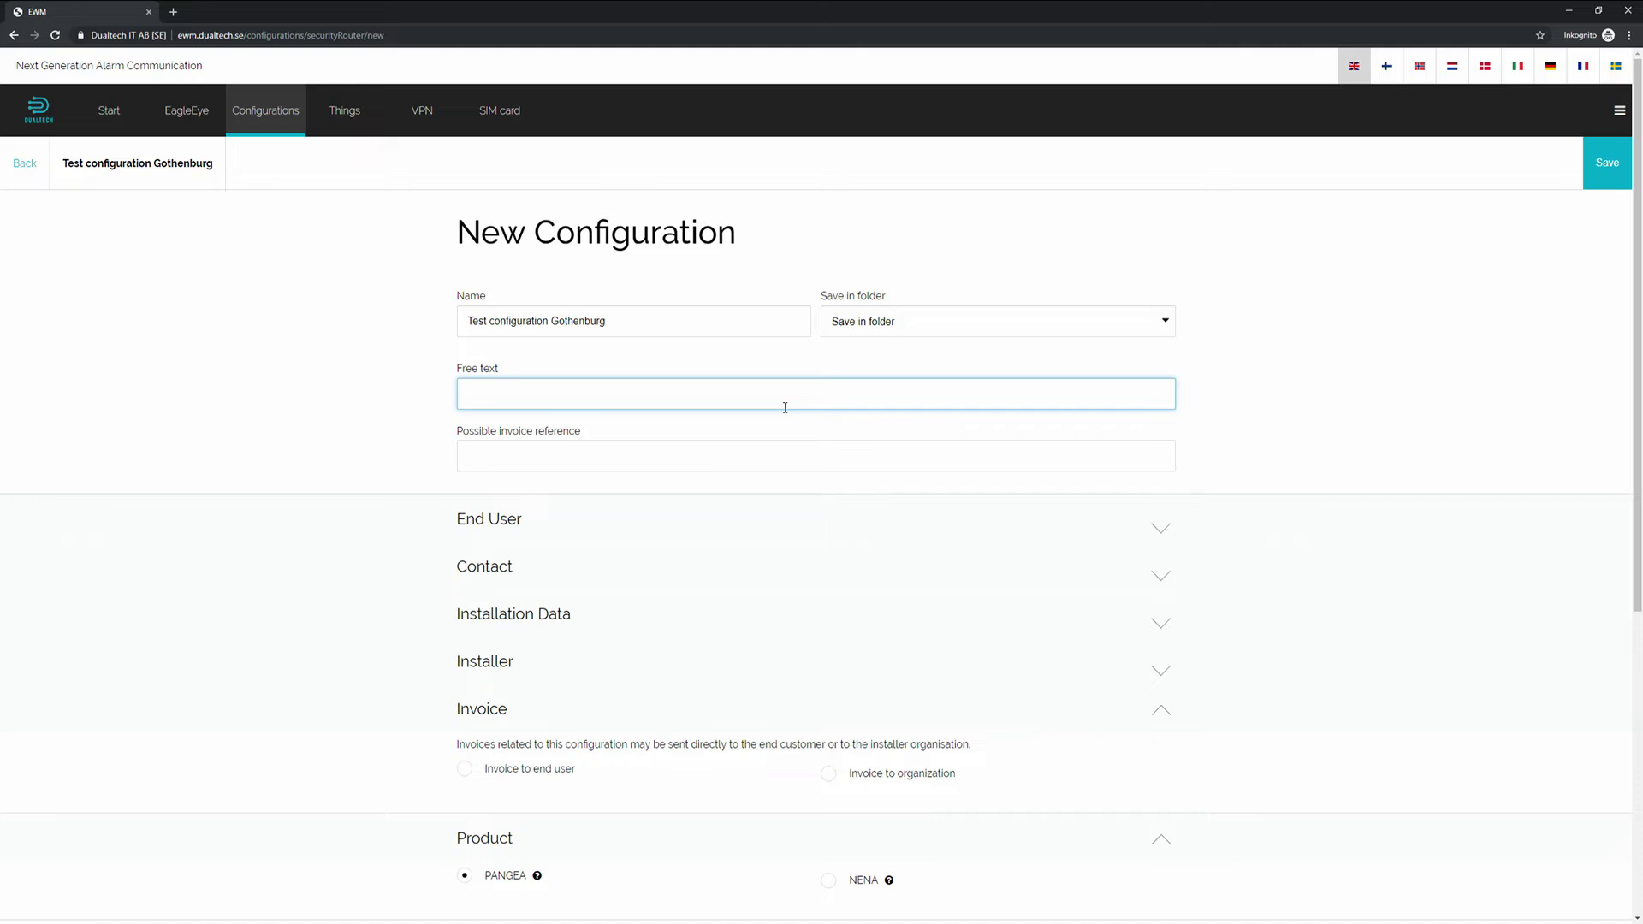
type("CCTV")
left_click(546, 454)
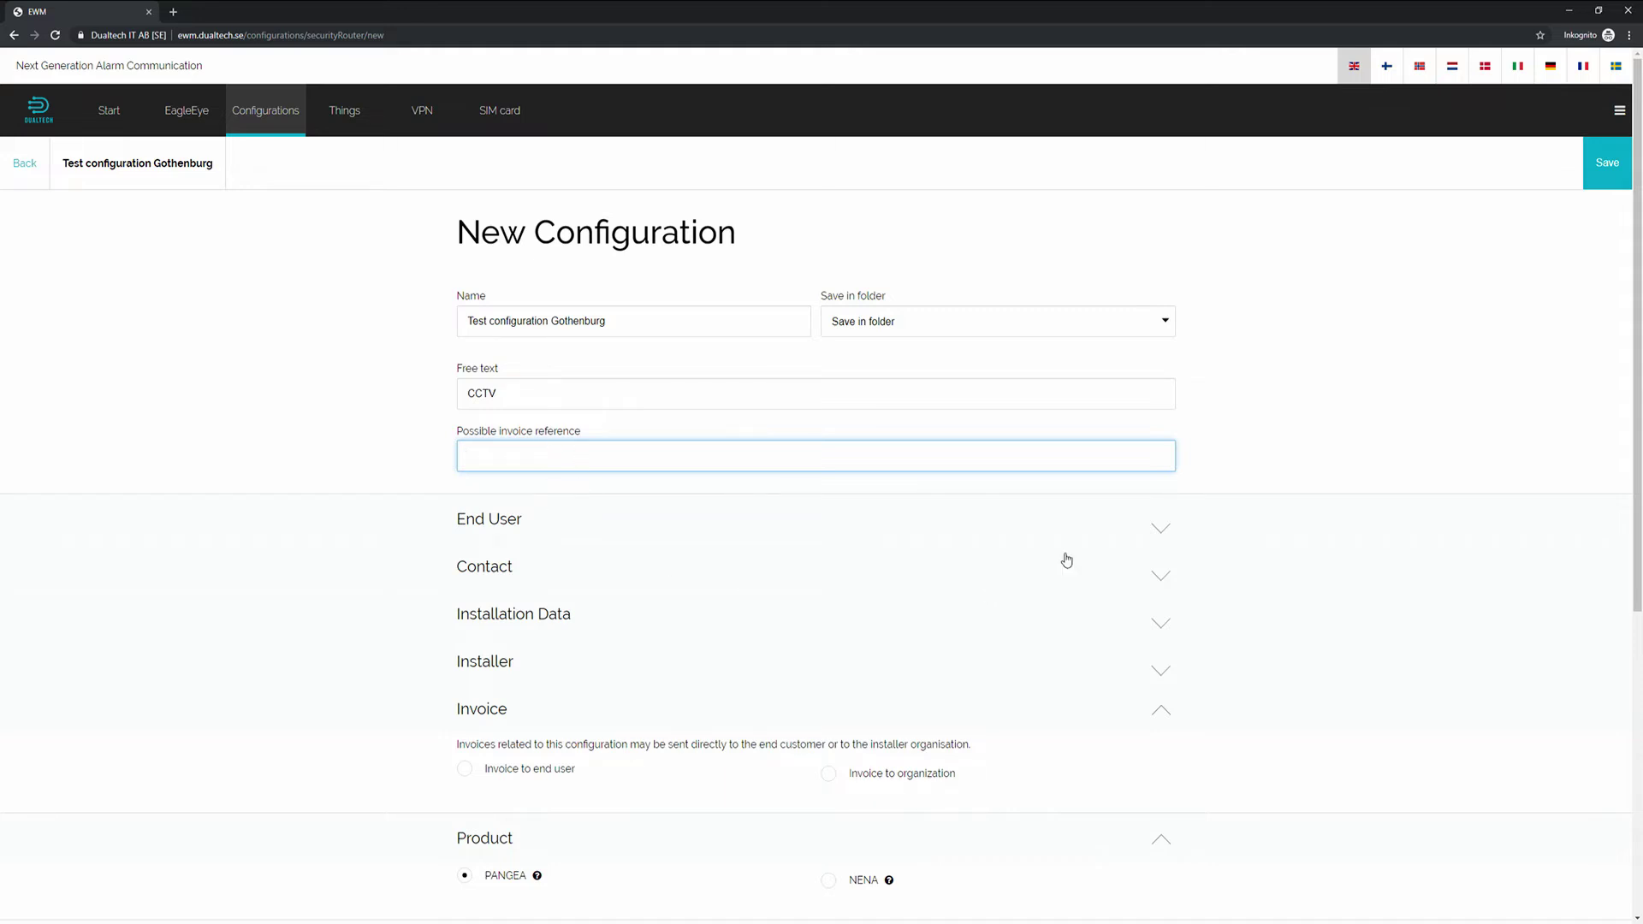
Expand End User and enter company 'CCTV Company' with its identity number, street address and post code.
left_click(1153, 532)
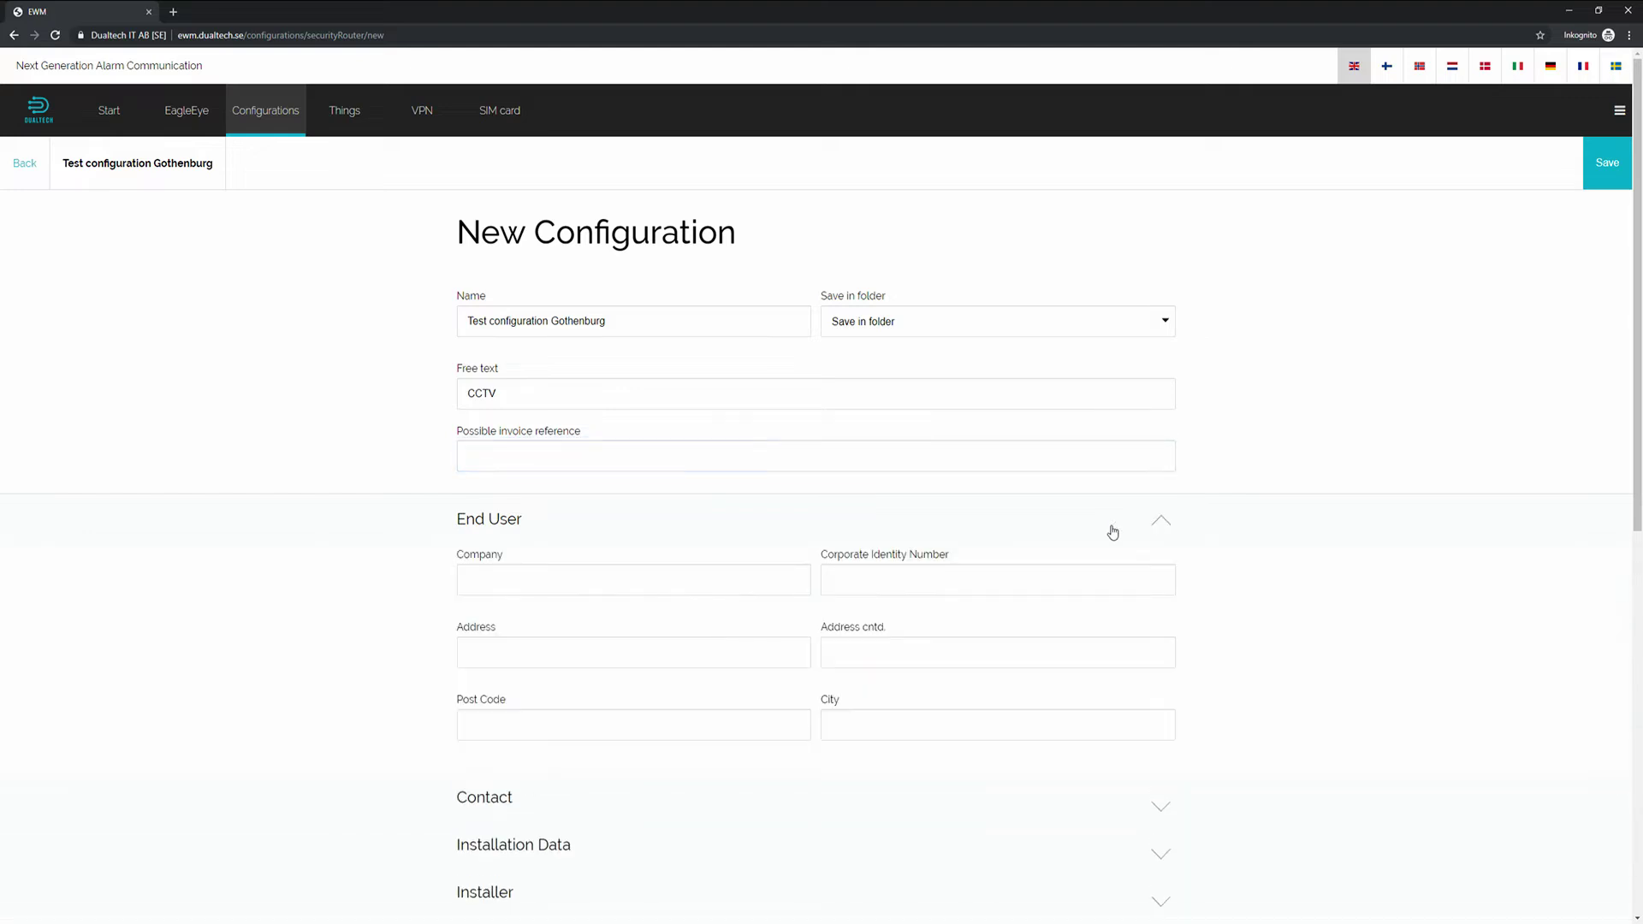
left_click(536, 577)
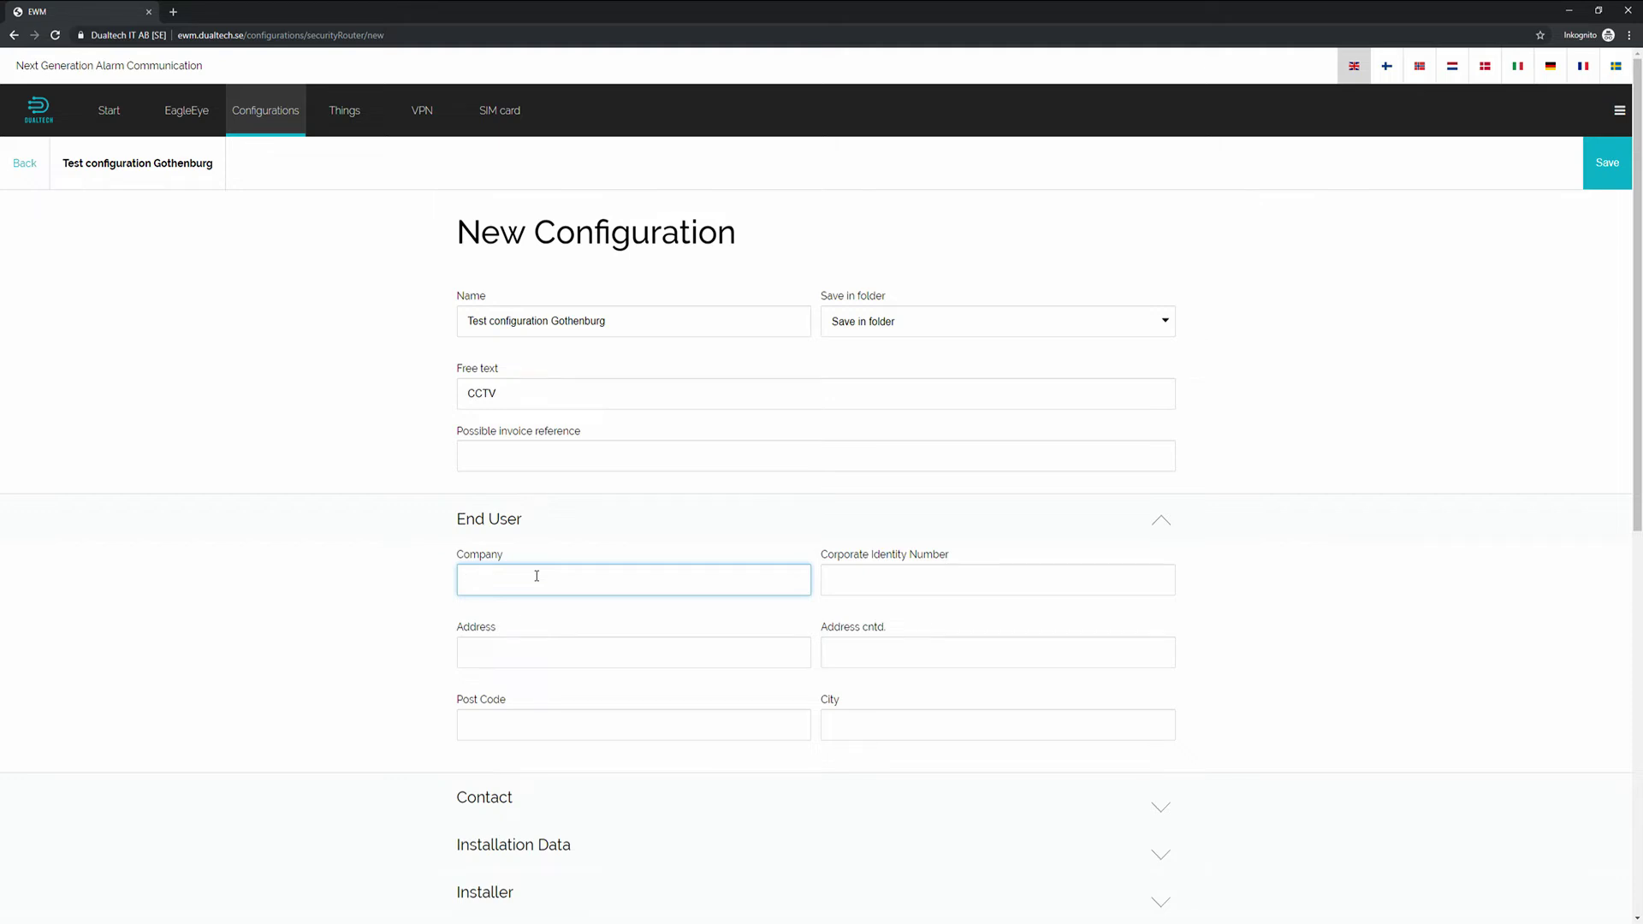
key("Tab")
key("Tab")
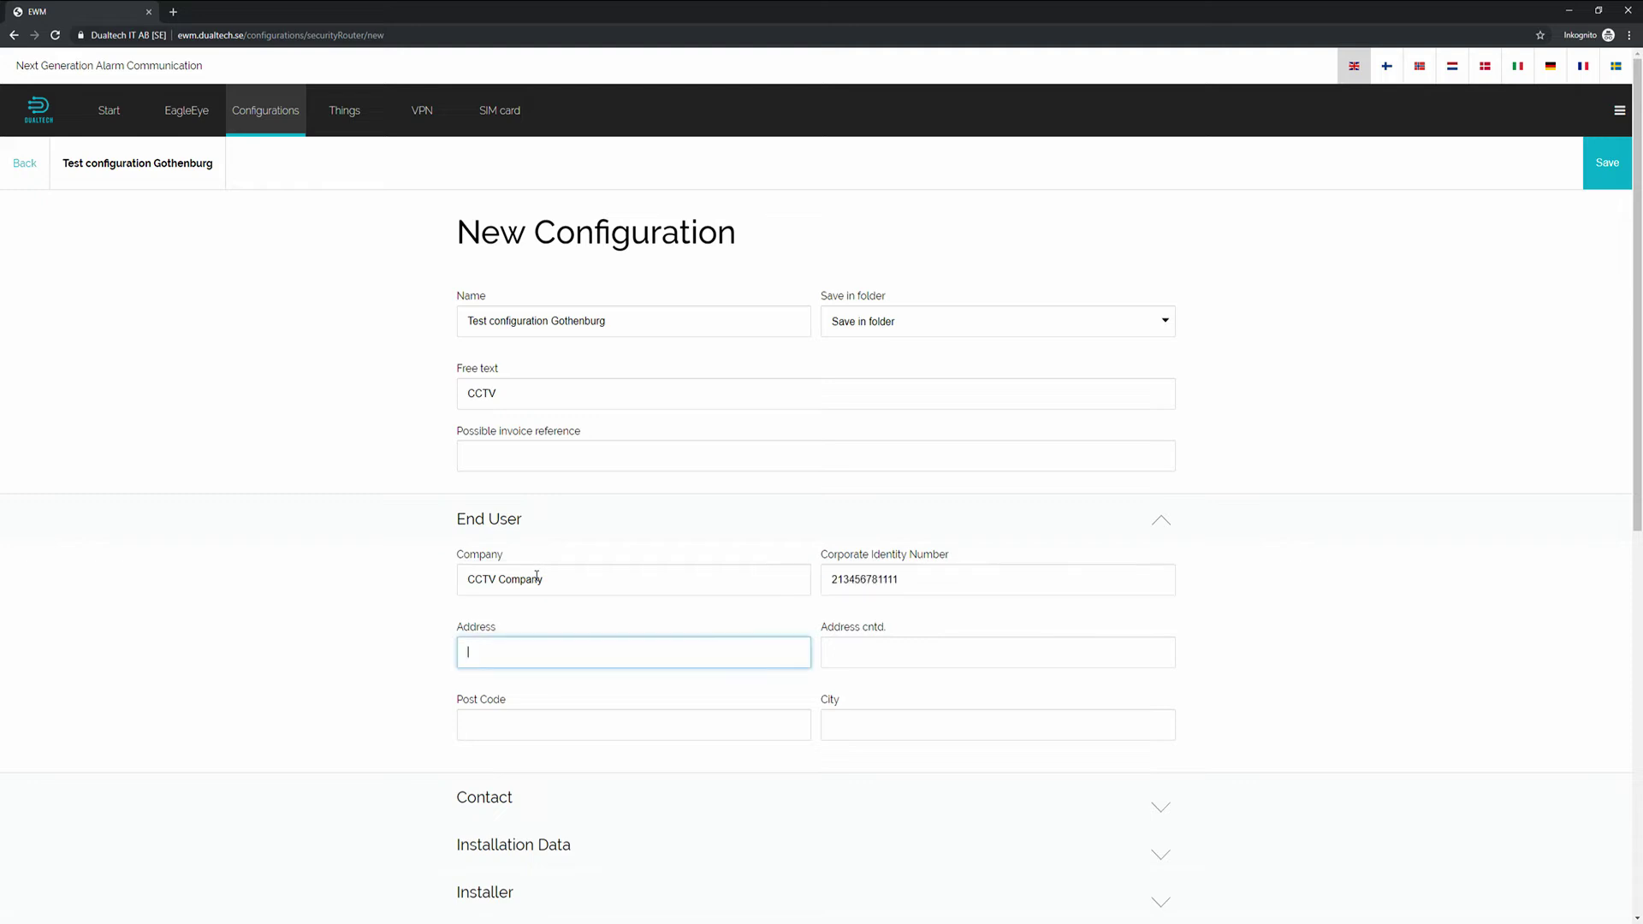
key("Tab")
key("Tab")
key("Tab")
Enter Gothenburg as the end user's city and expand the Contact details.
type("Gothenburg")
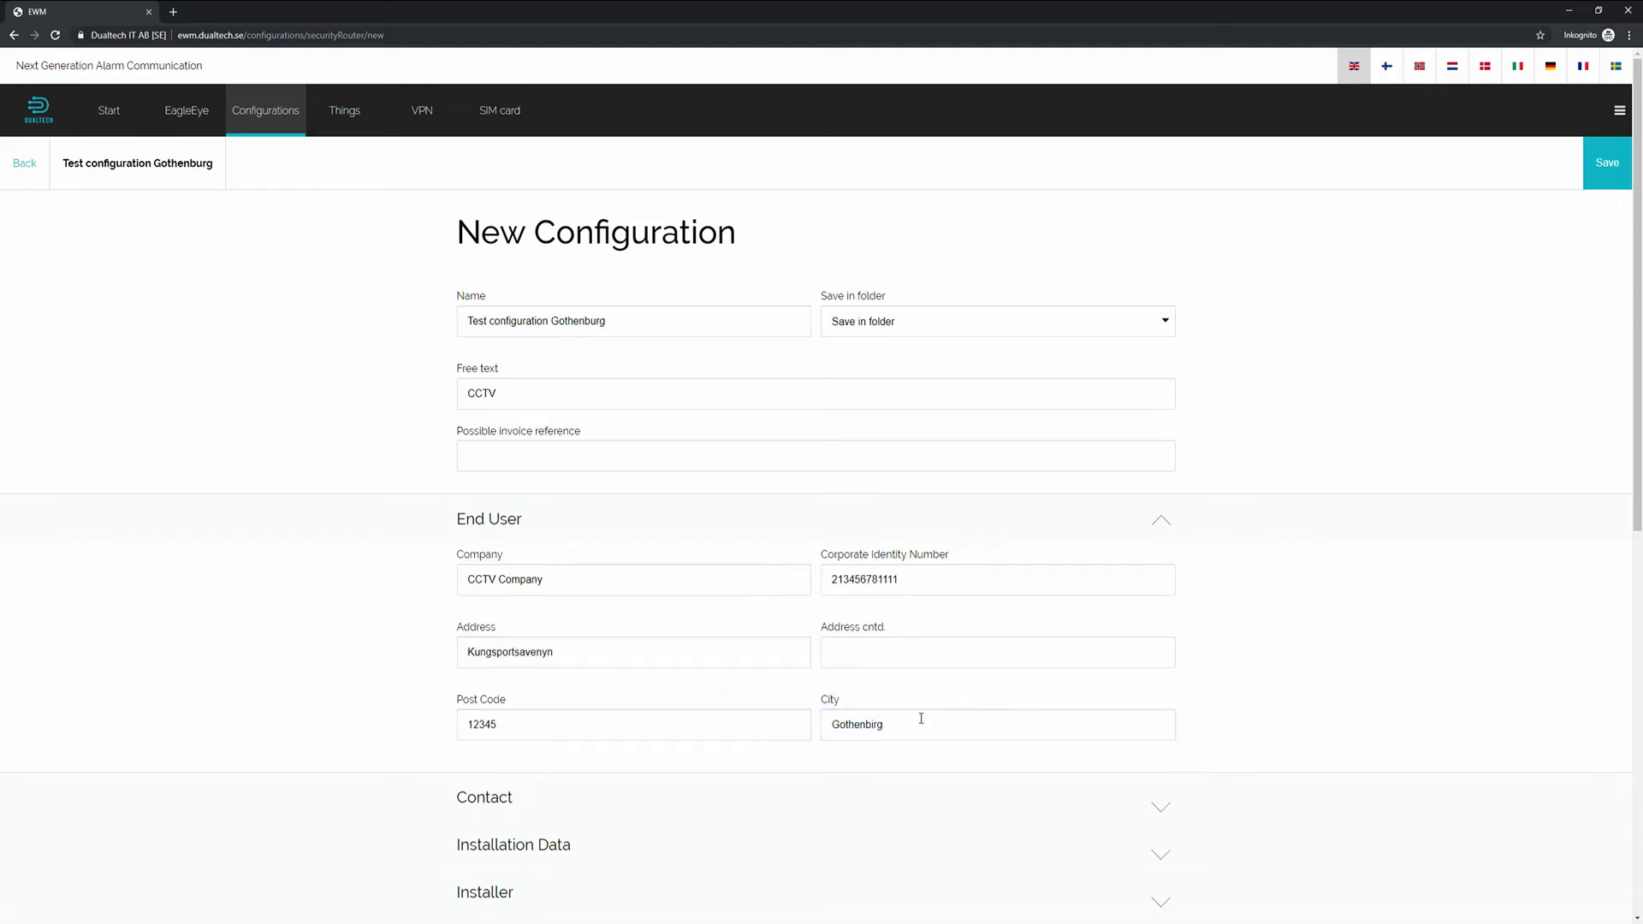
left_click(941, 798)
scroll(877, 748, "down", 3)
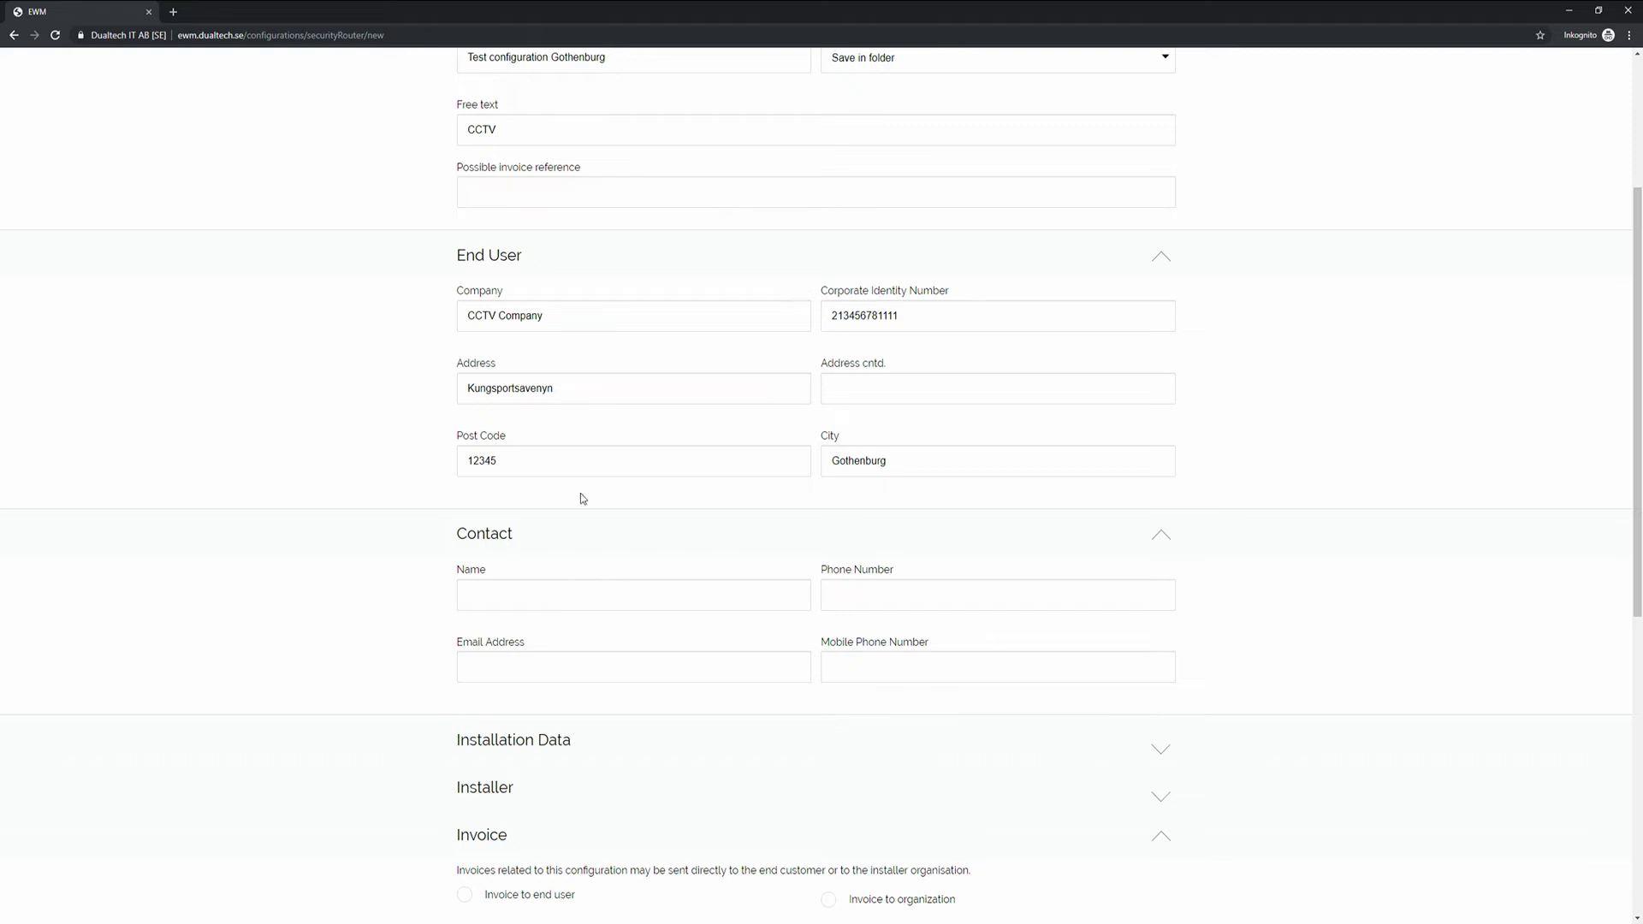
Fill in the contact person's name, phone number, e-mail address and mobile number.
left_click(562, 597)
type("Mr. Svensson")
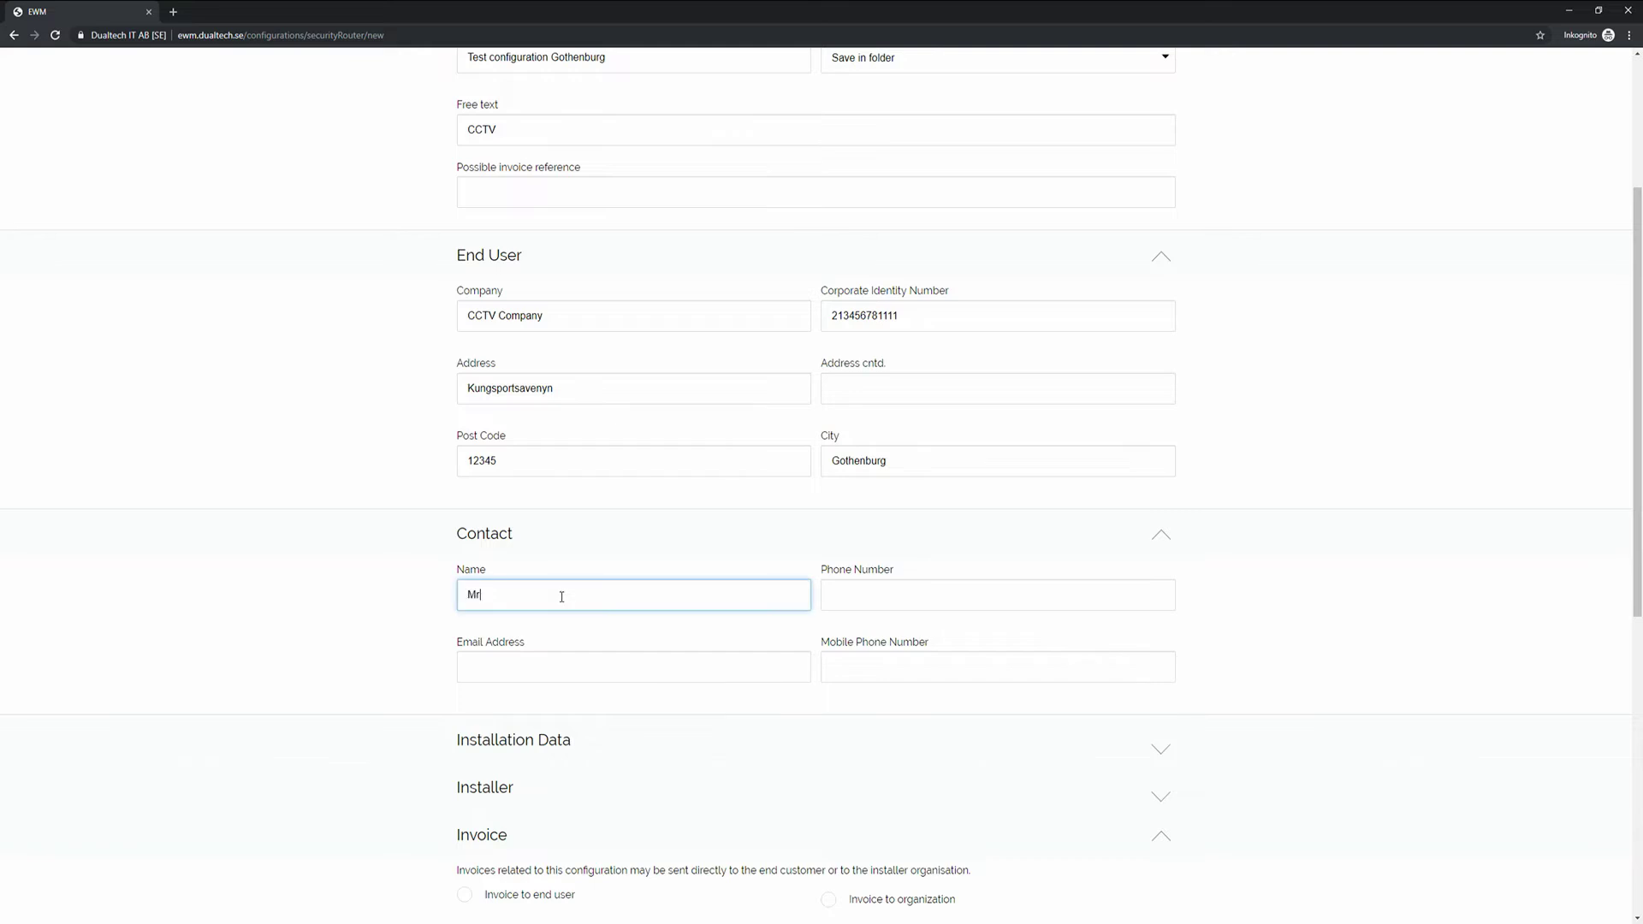
key("Tab")
key("Tab")
key("Tab")
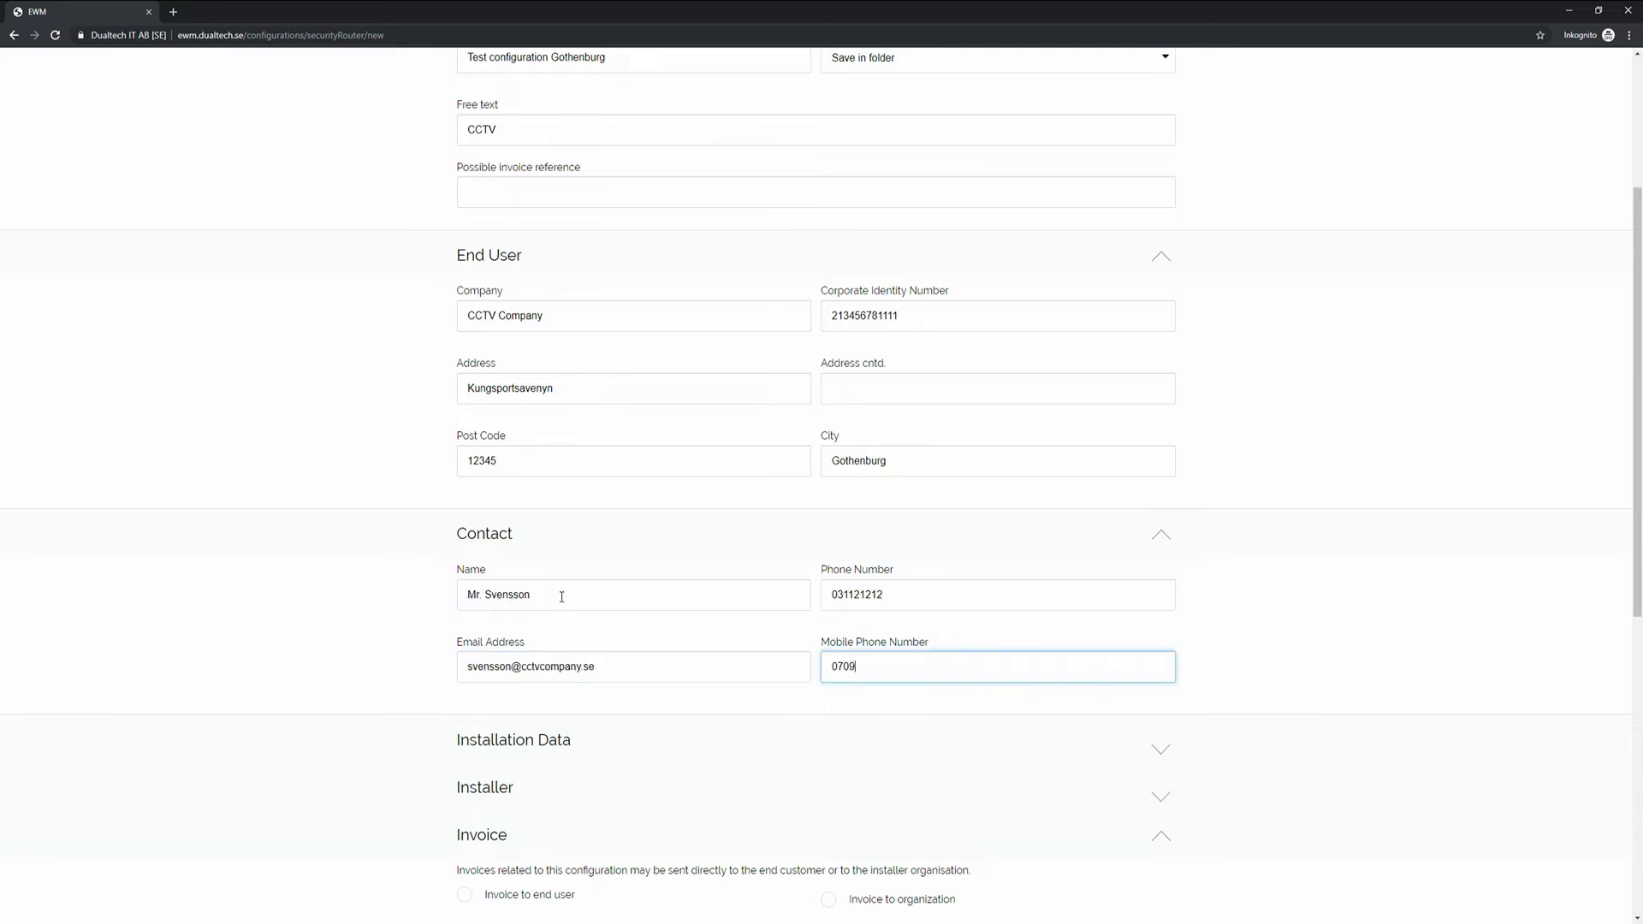
left_click(1160, 749)
scroll(1159, 552, "down", 2)
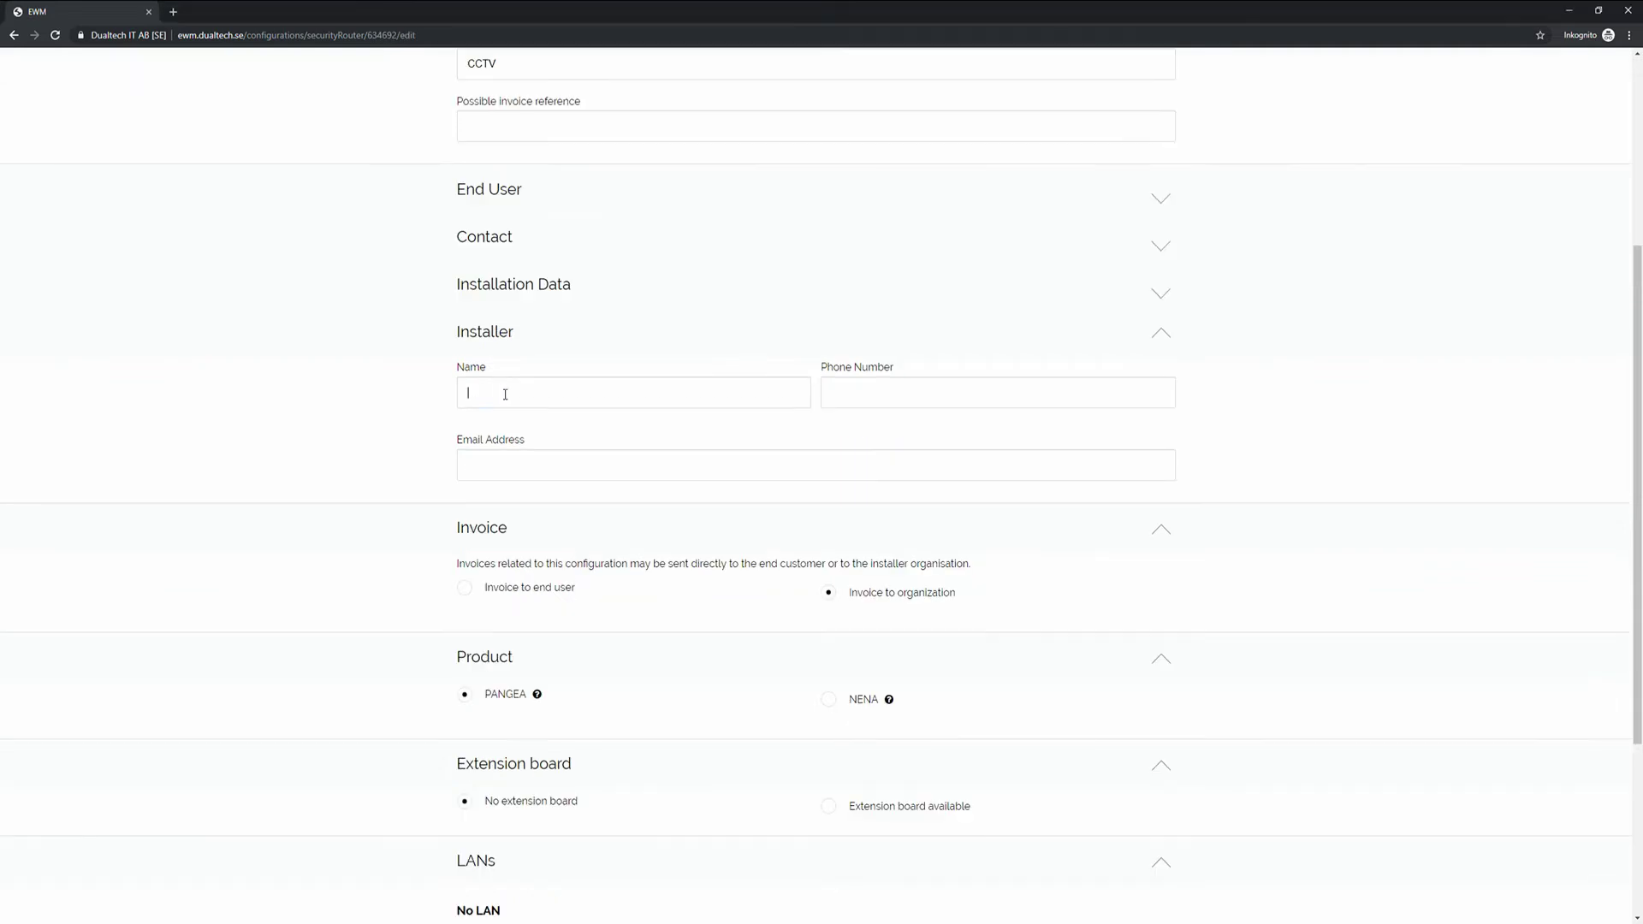
In the Installer section, enter the installer's name, phone number and e-mail address.
left_click(505, 394)
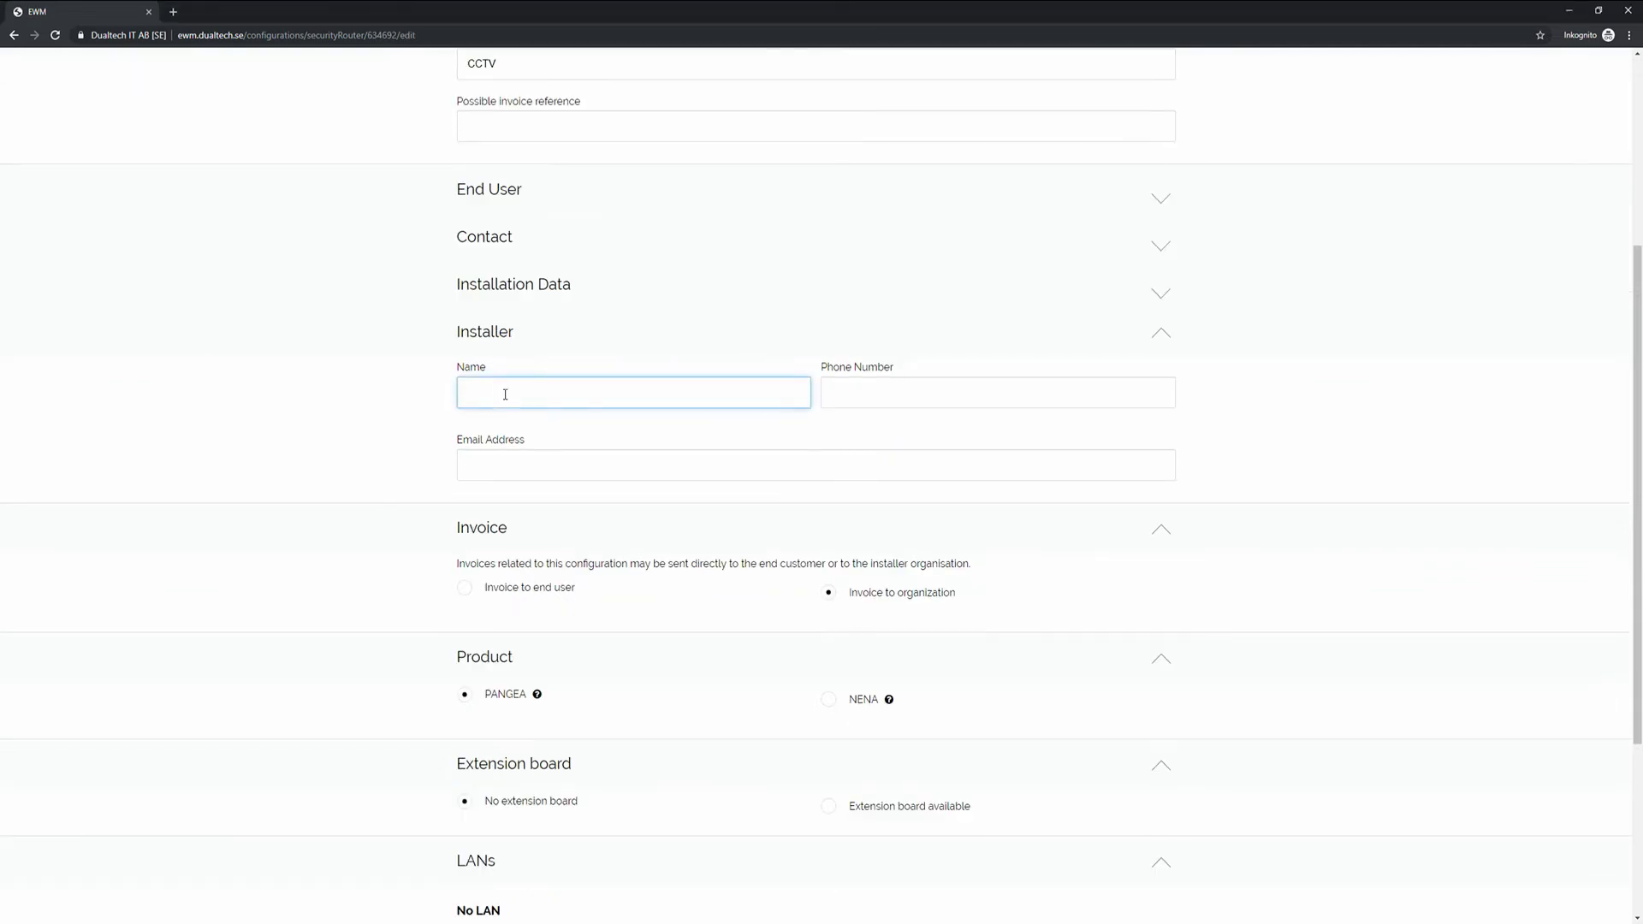
key("Tab")
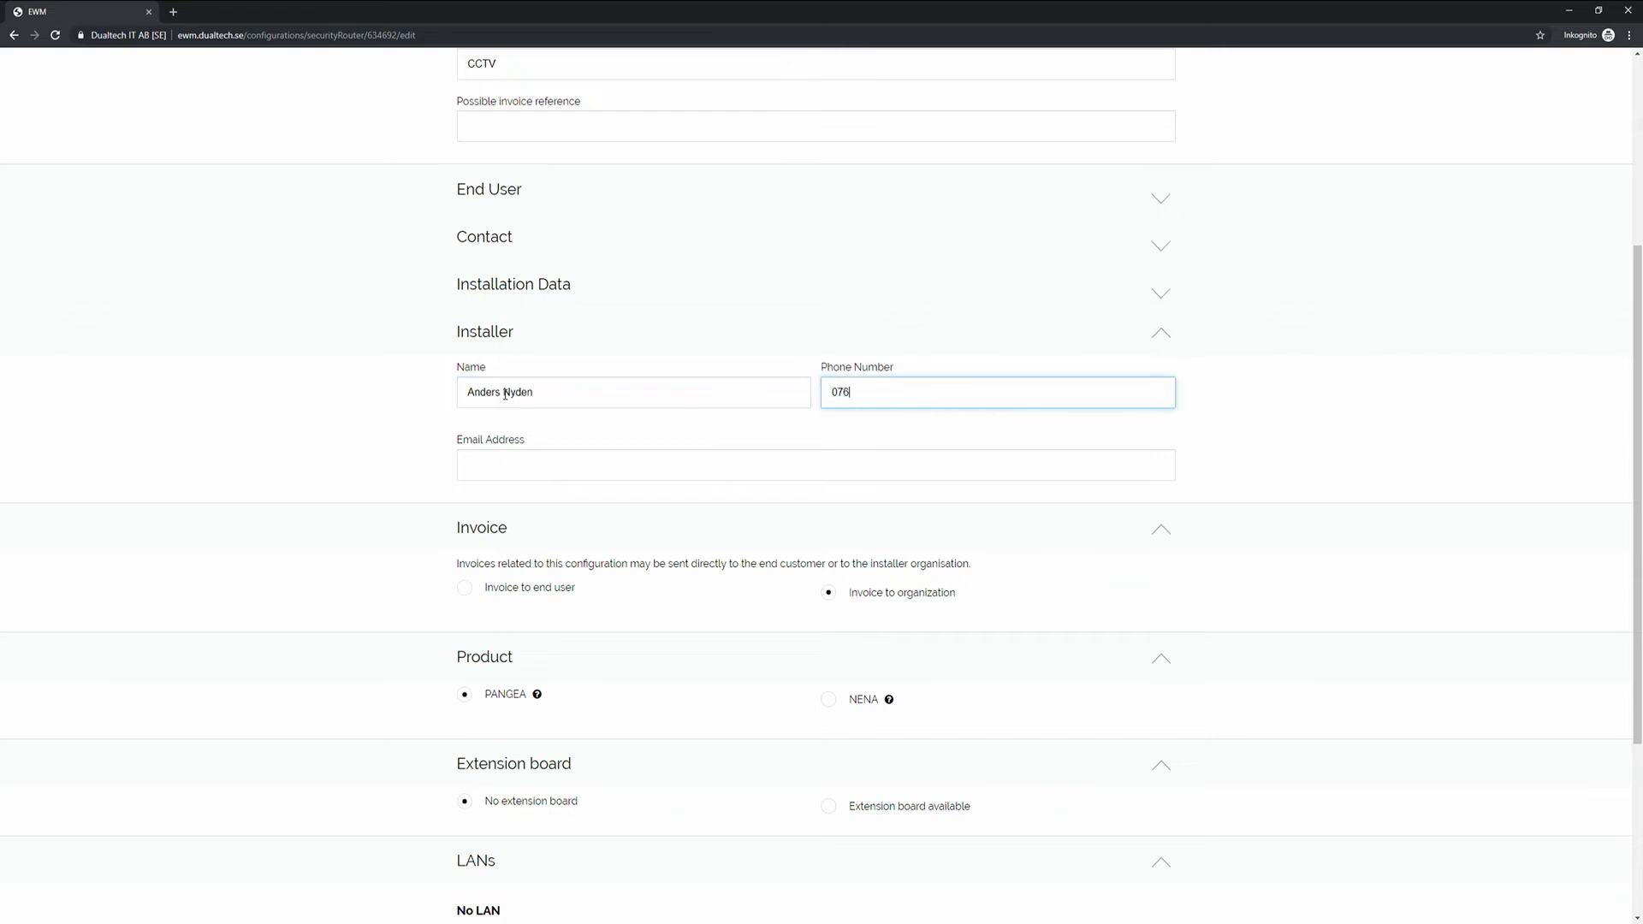
key("Tab")
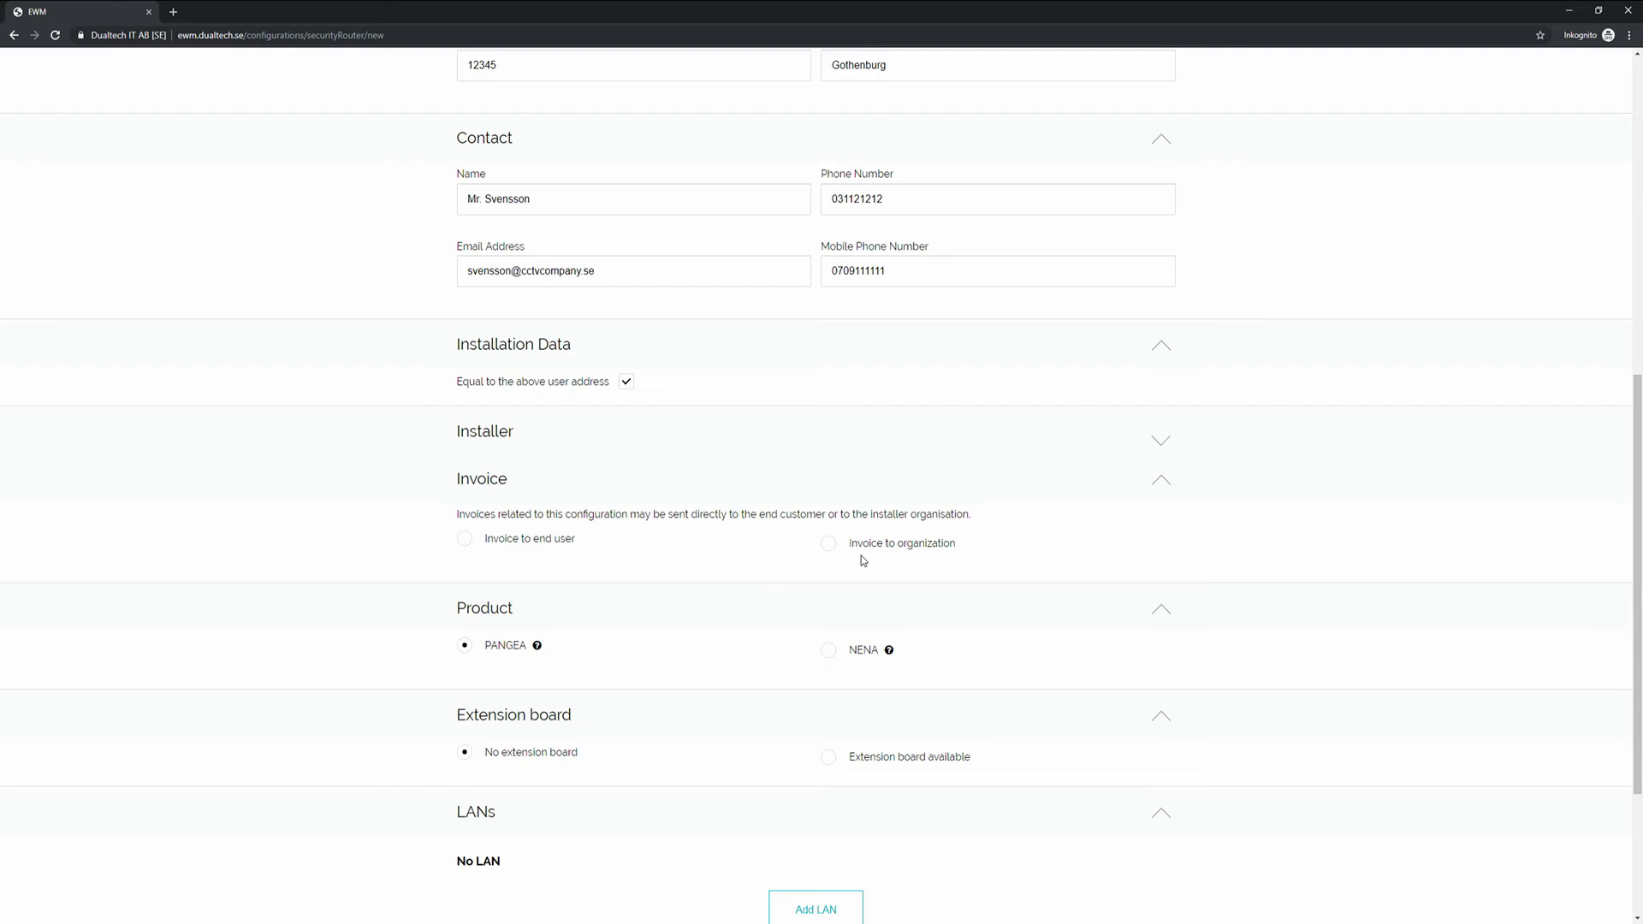
Scroll to the bottom of the form and save the new Pangea configuration.
scroll(578, 635, "down", 1)
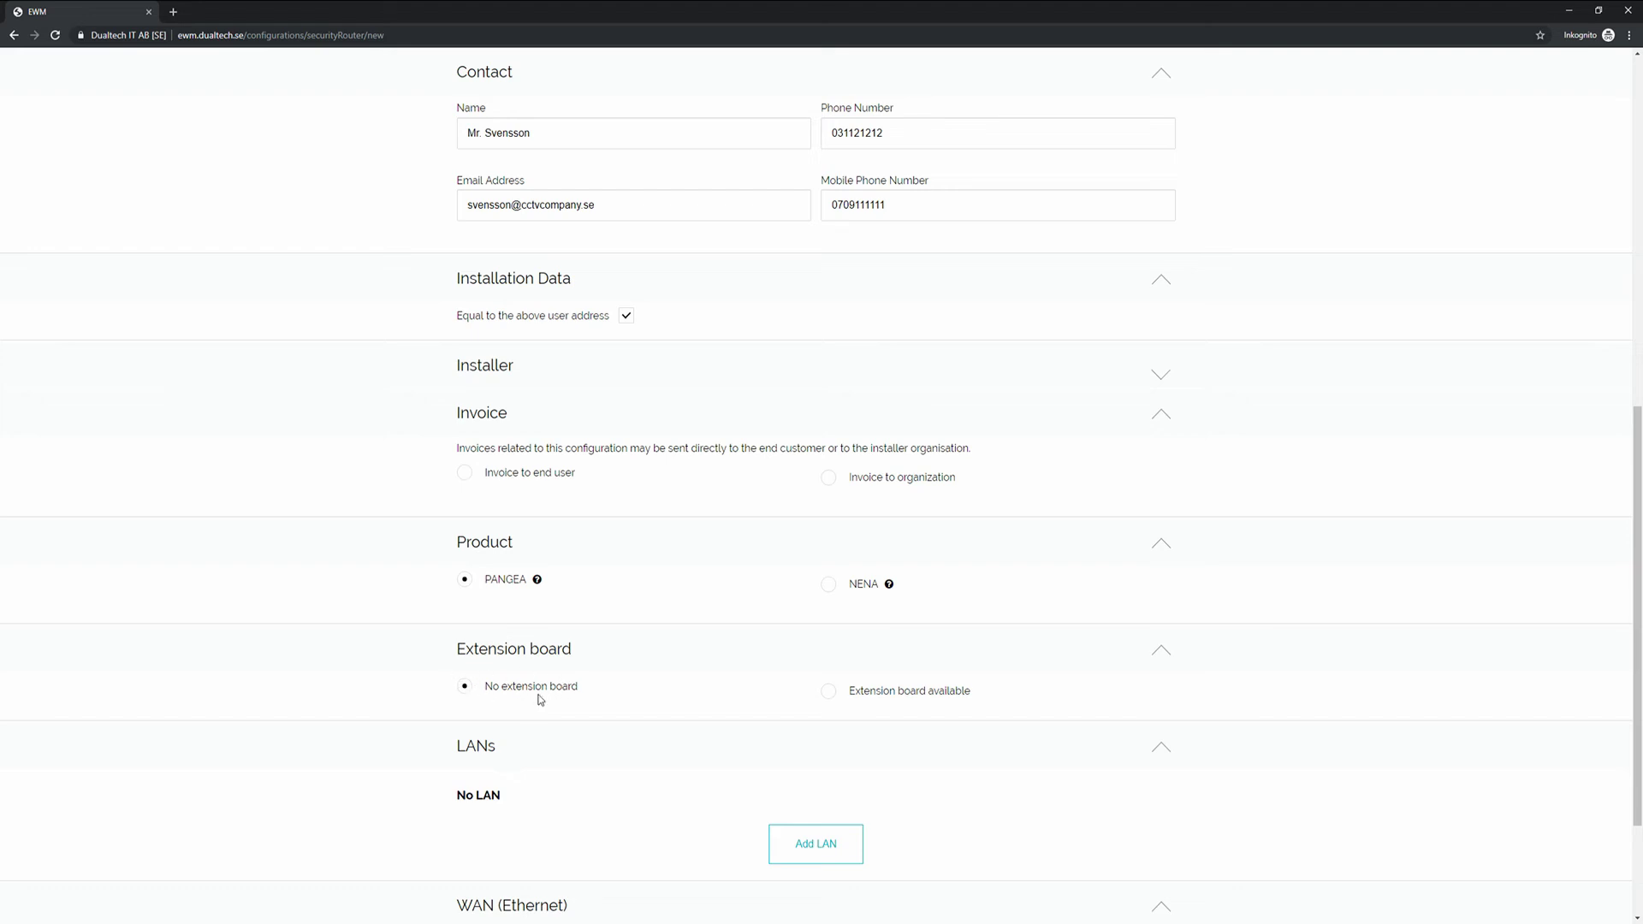
scroll(558, 678, "down", 2)
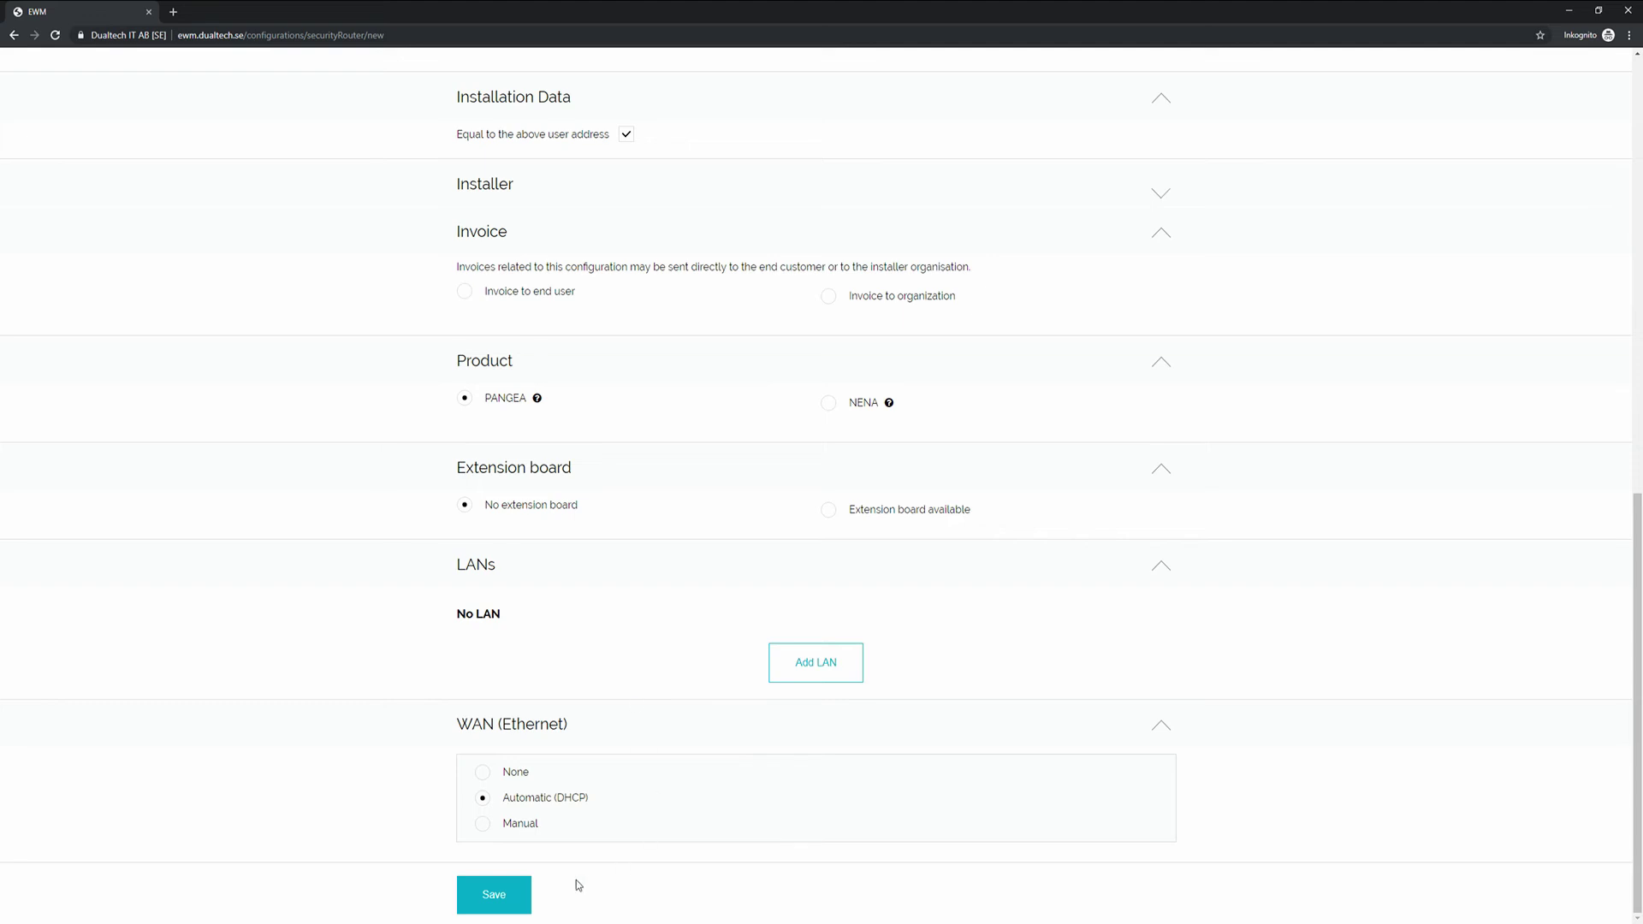
left_click(500, 907)
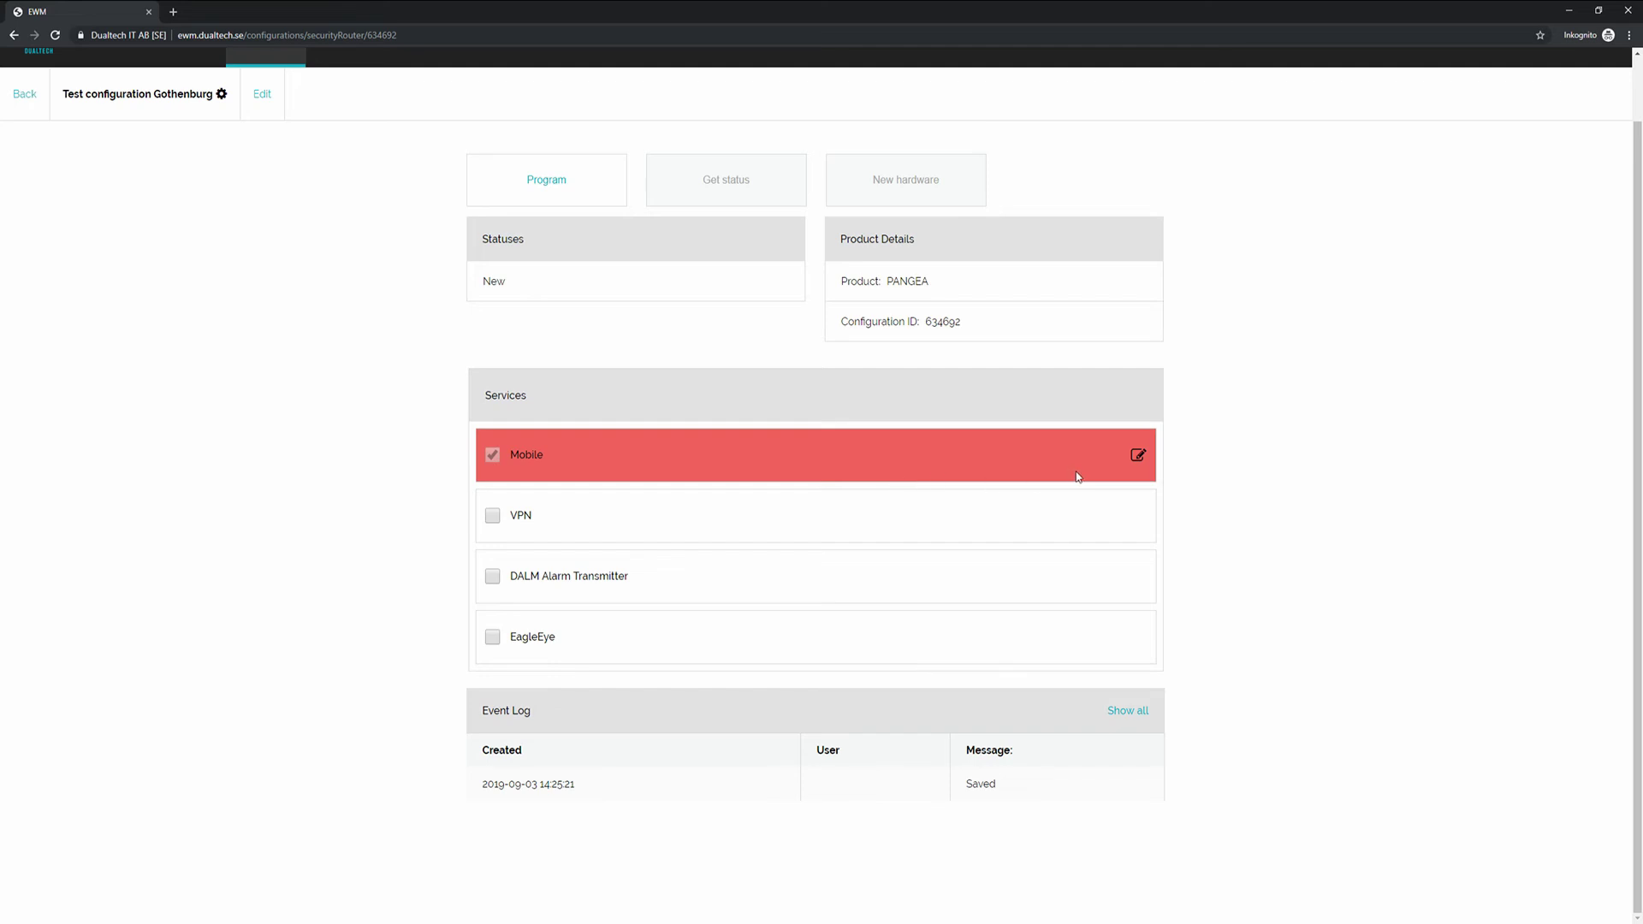
left_click(1138, 456)
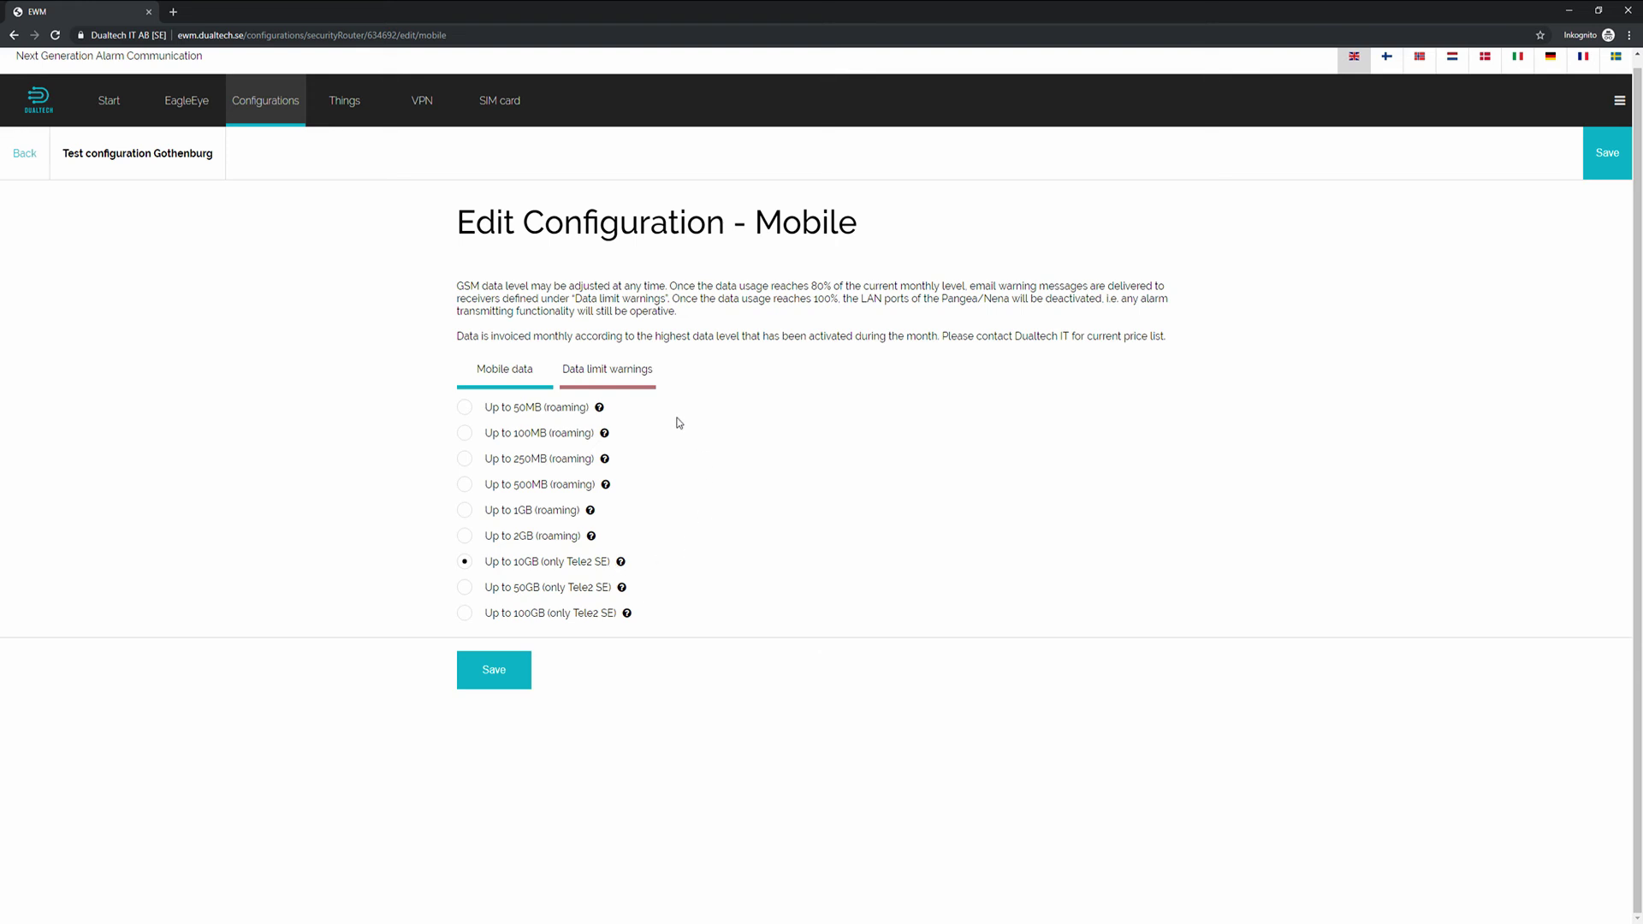
Show the Data limit warnings receivers in the Mobile service settings.
left_click(621, 381)
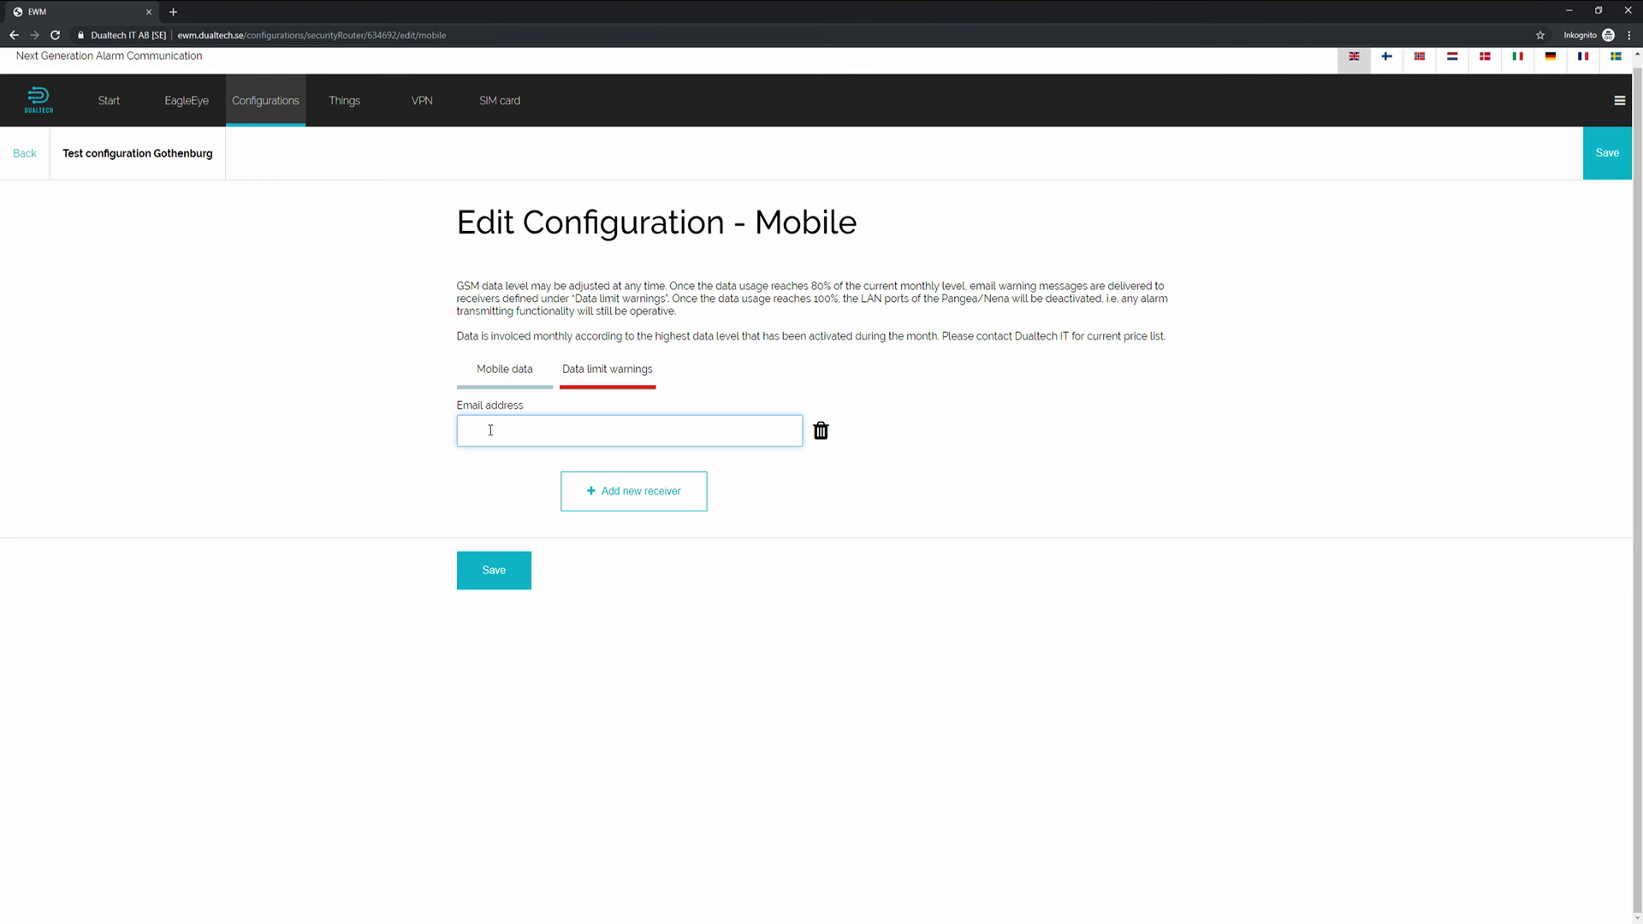
Fill in the warning receiver's e-mail and choose the Up to 50GB (only Tele2 SE) data level.
key("Down")
key("Return")
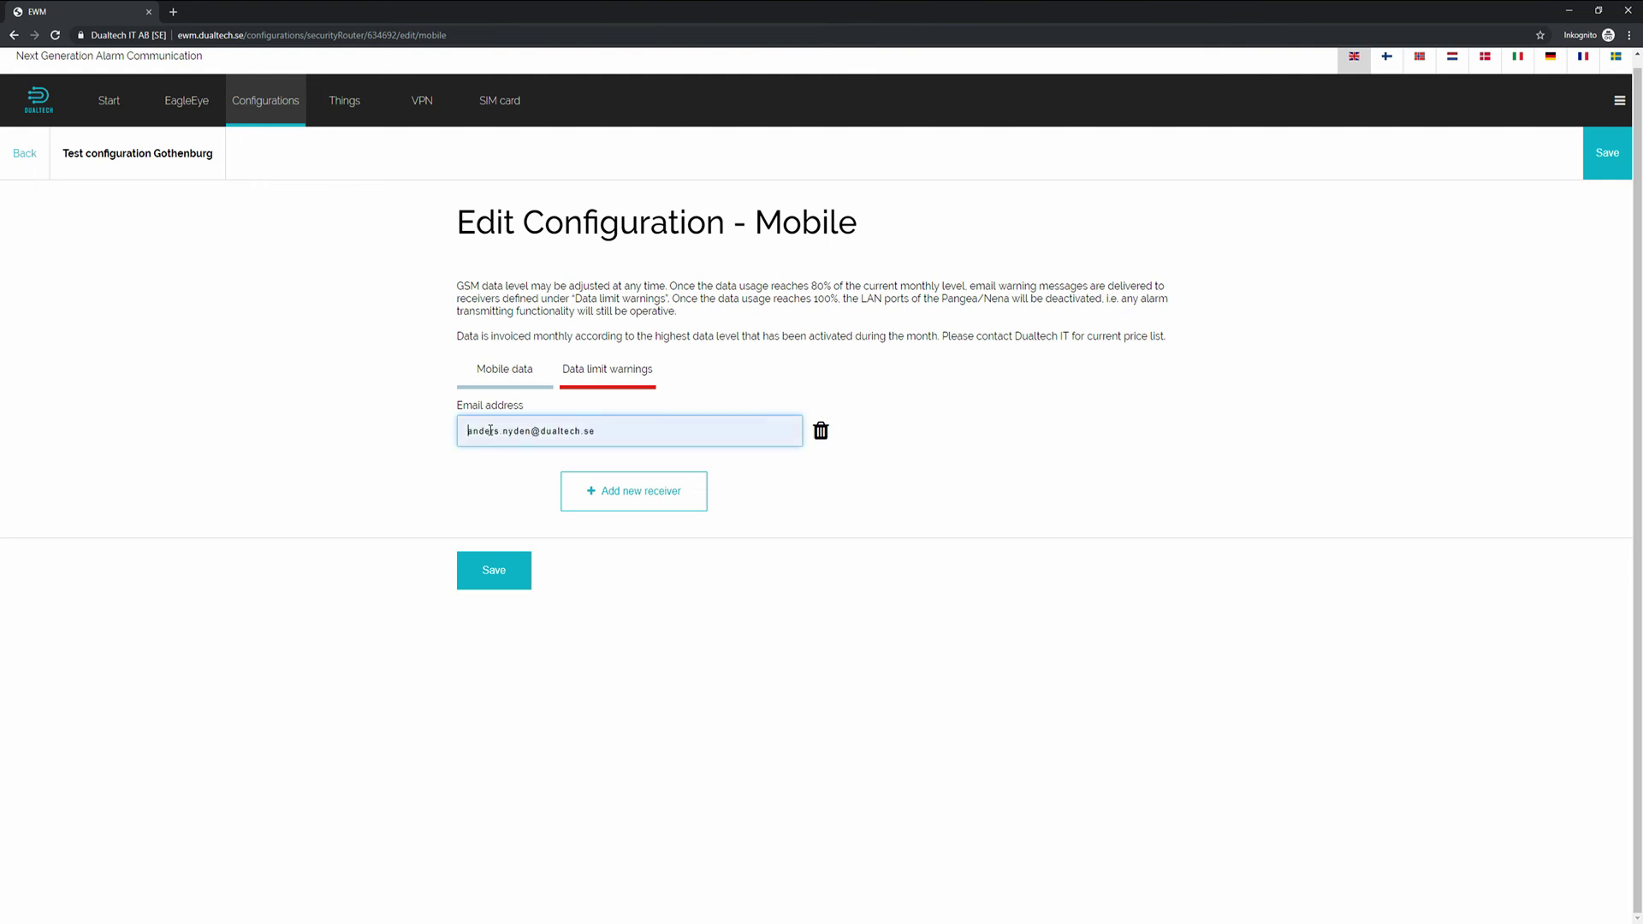
left_click(509, 374)
left_click(465, 587)
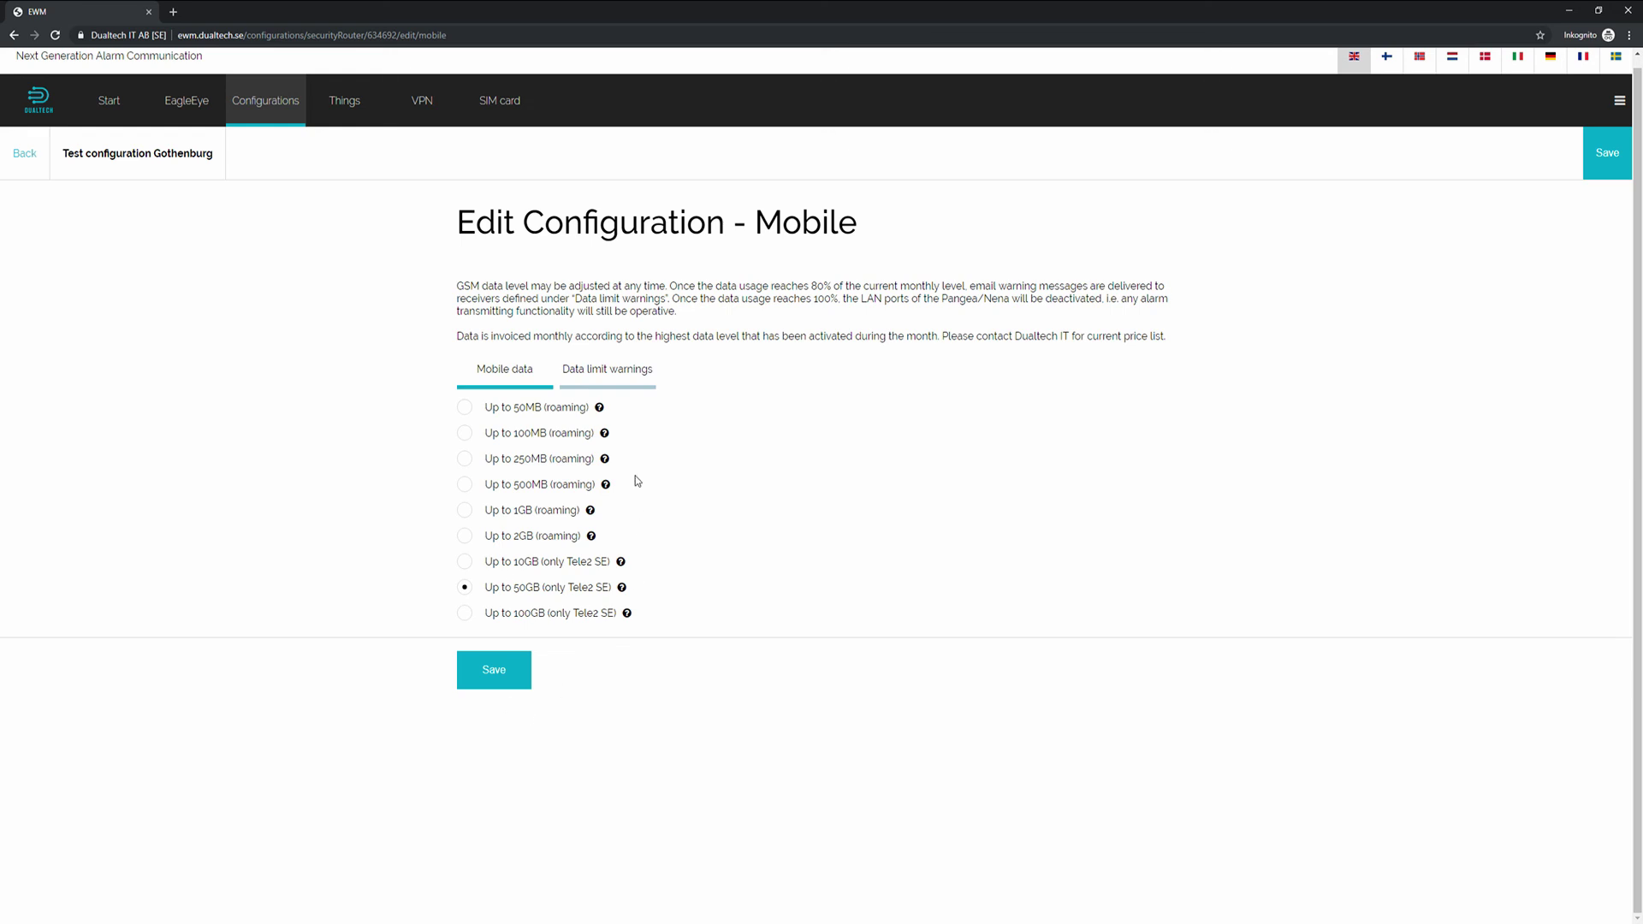
Save the Mobile service settings and return to the configurations list.
left_click(613, 376)
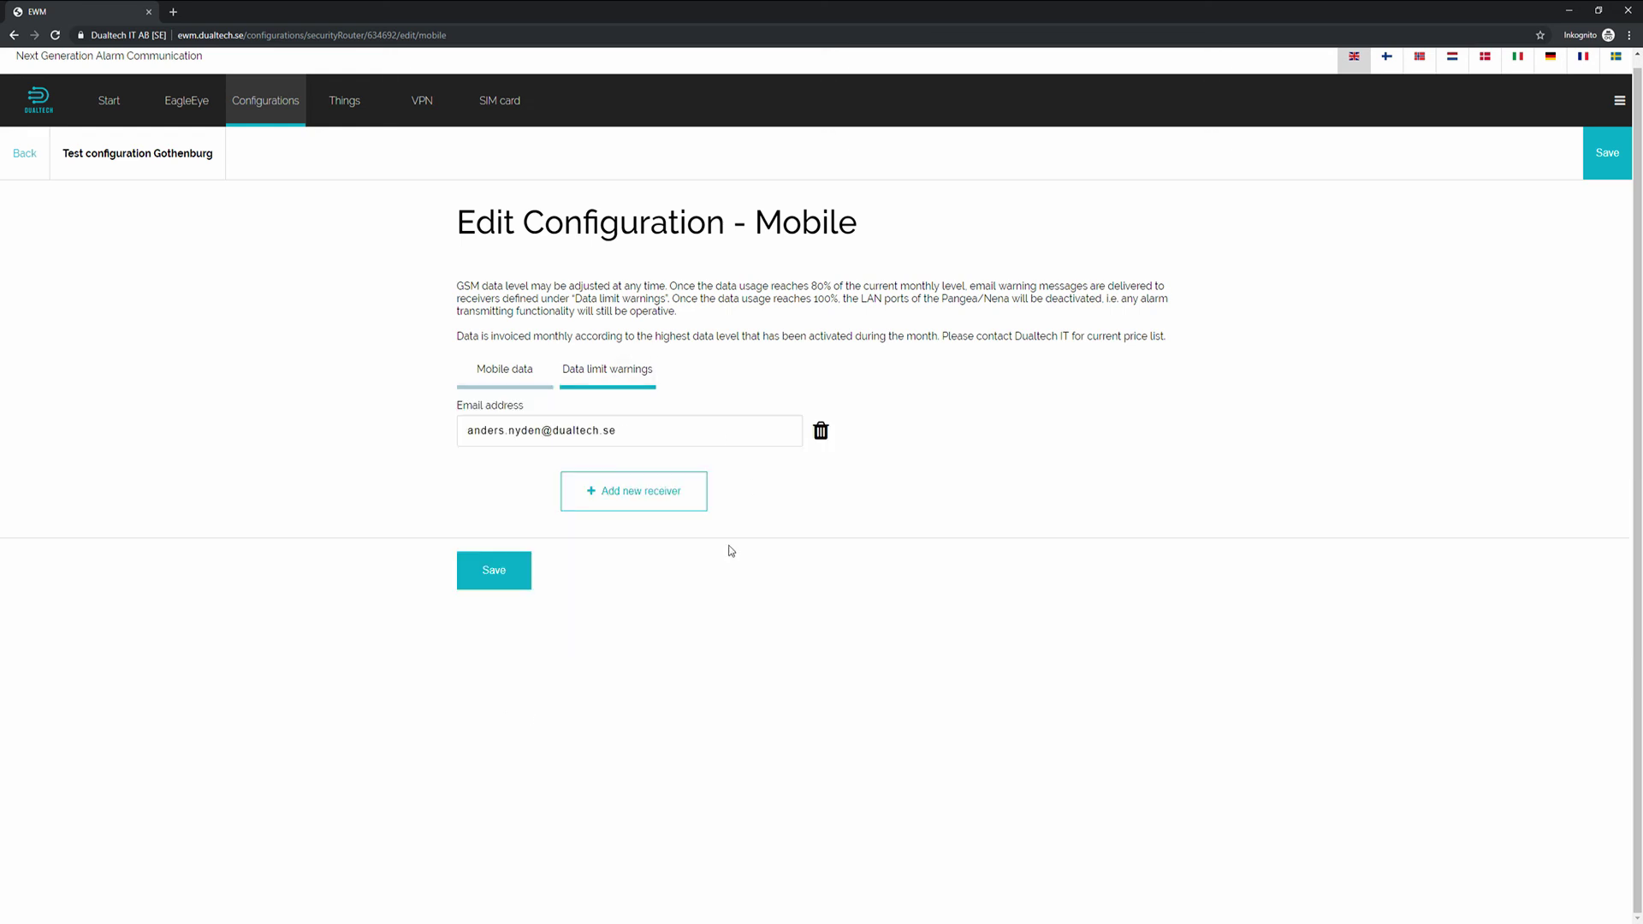
left_click(504, 587)
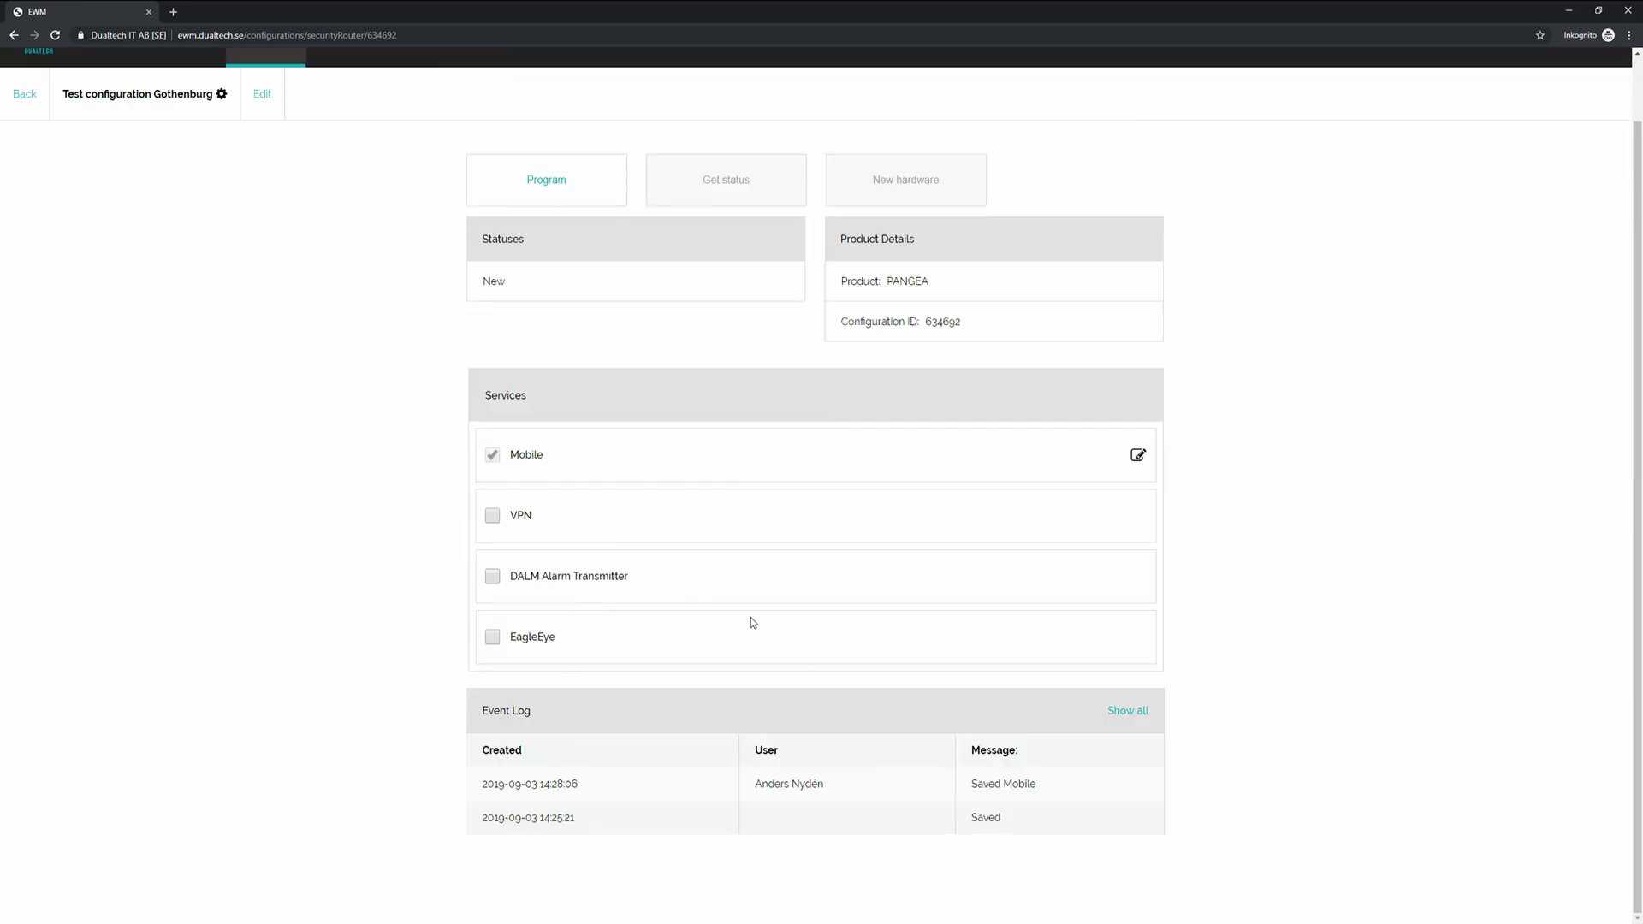
key("alt+Left")
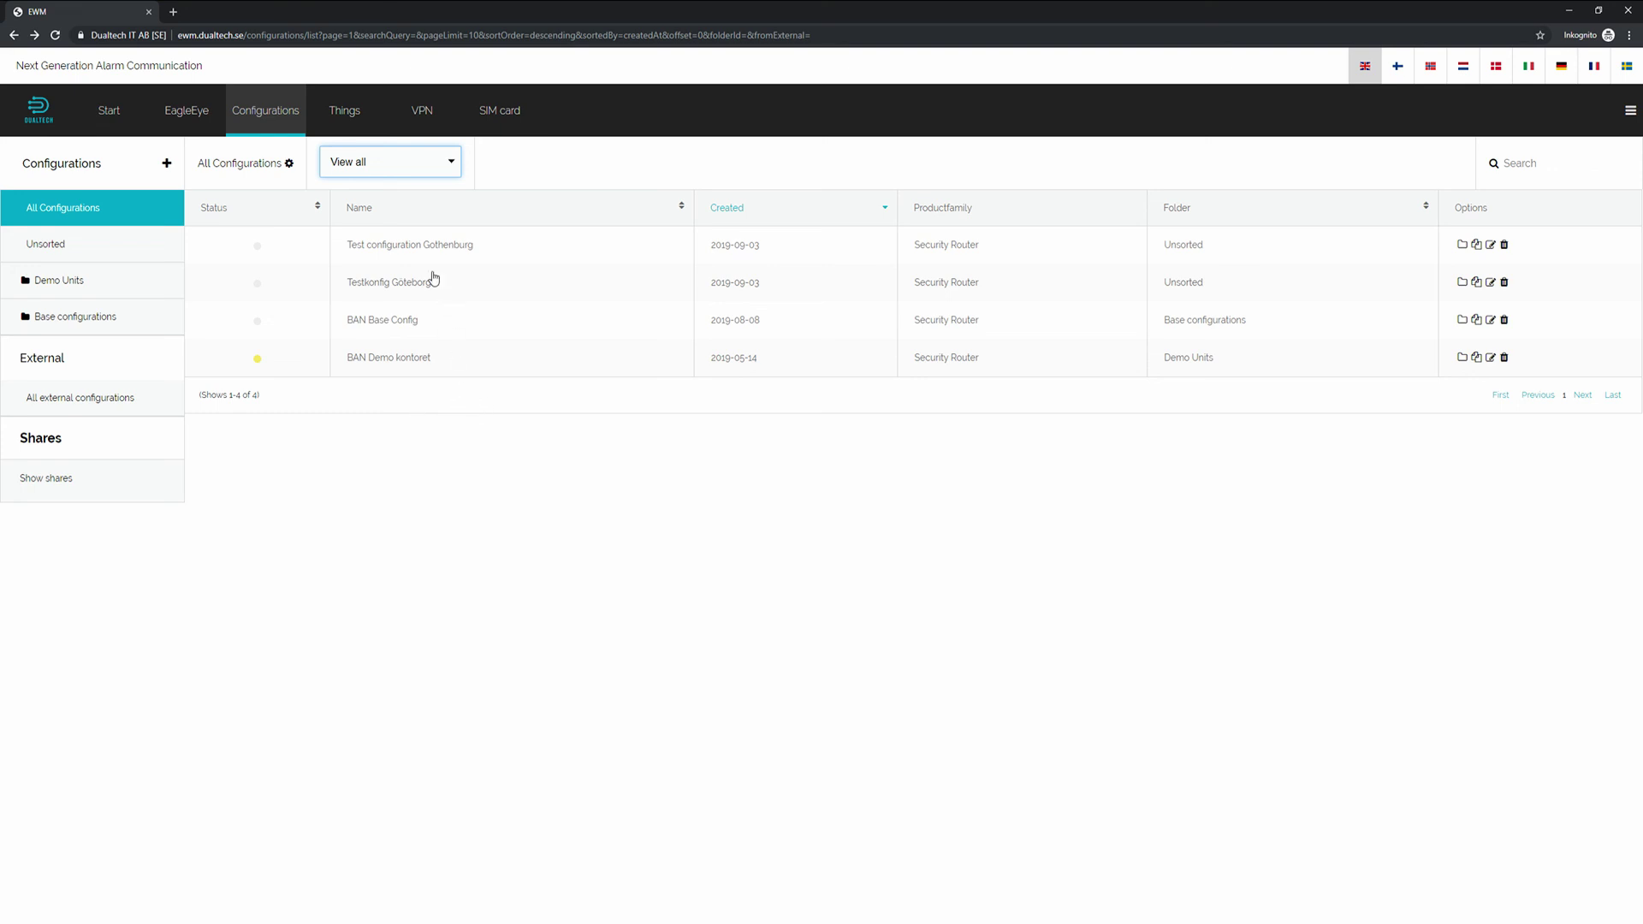